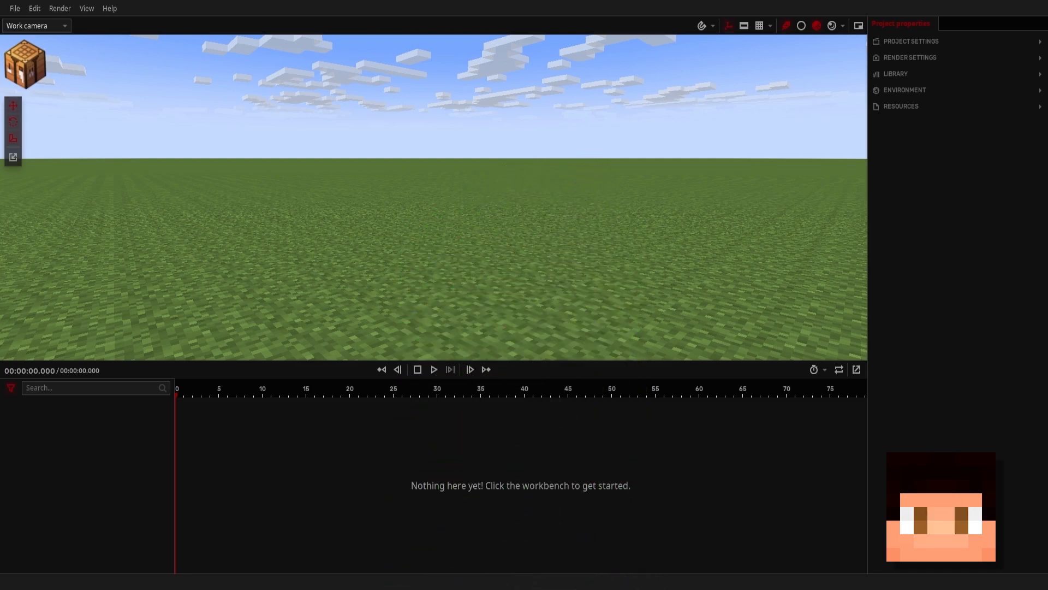
Open the workbench and look through the full list of character part models.
right_click_drag(441, 191, 441, 195)
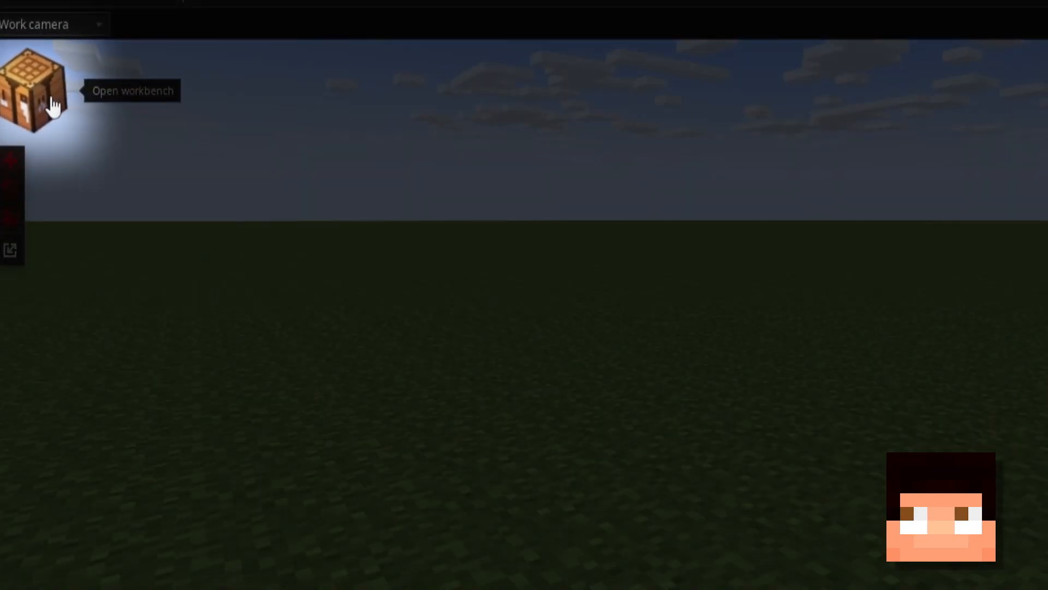
left_click(53, 105)
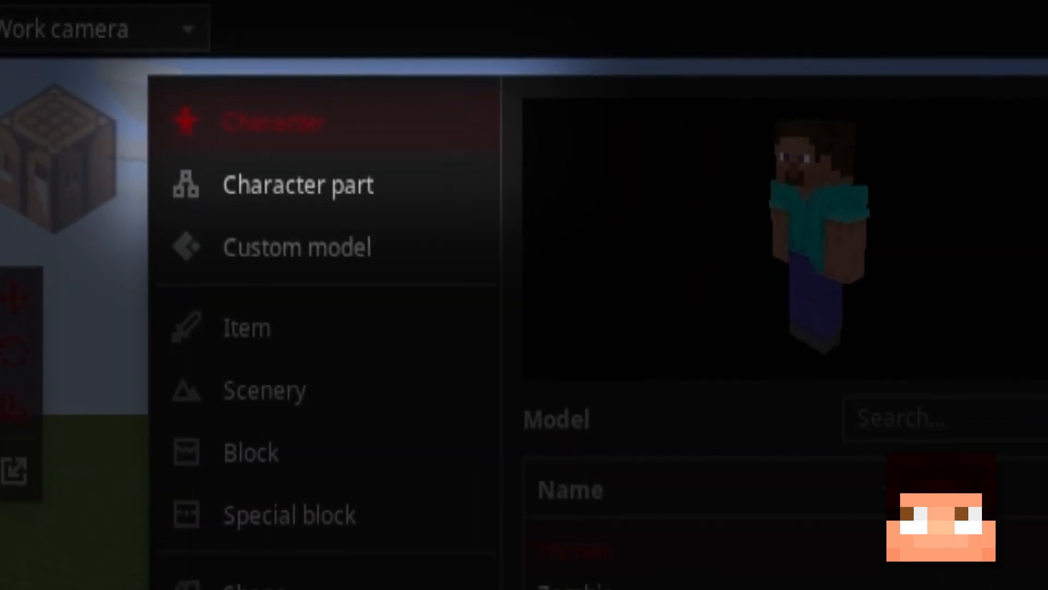
left_click(298, 185)
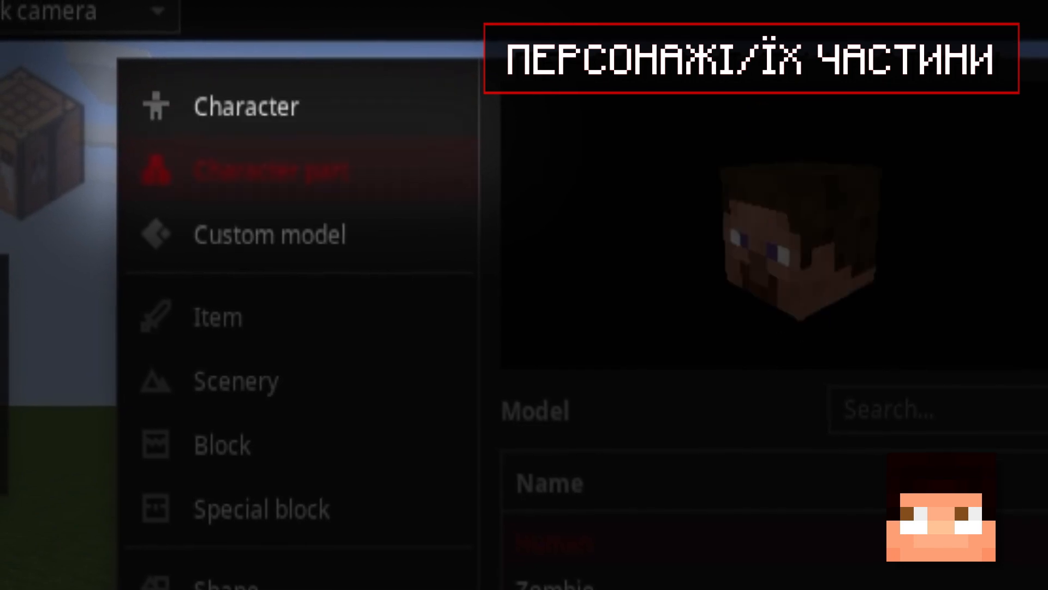
scroll(1040, 566, "down", 20)
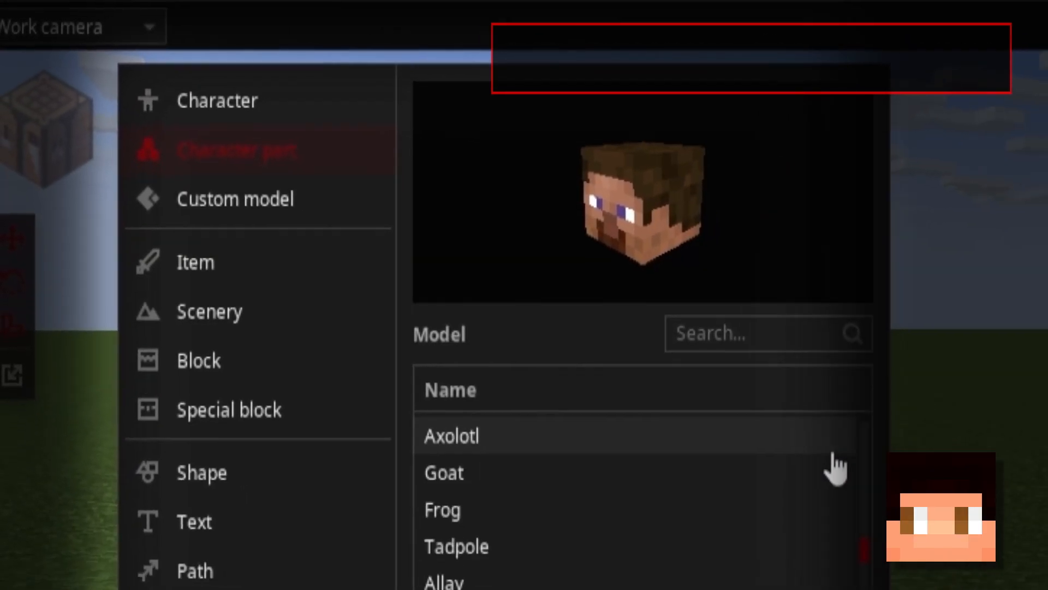
scroll(848, 475, "down", 15)
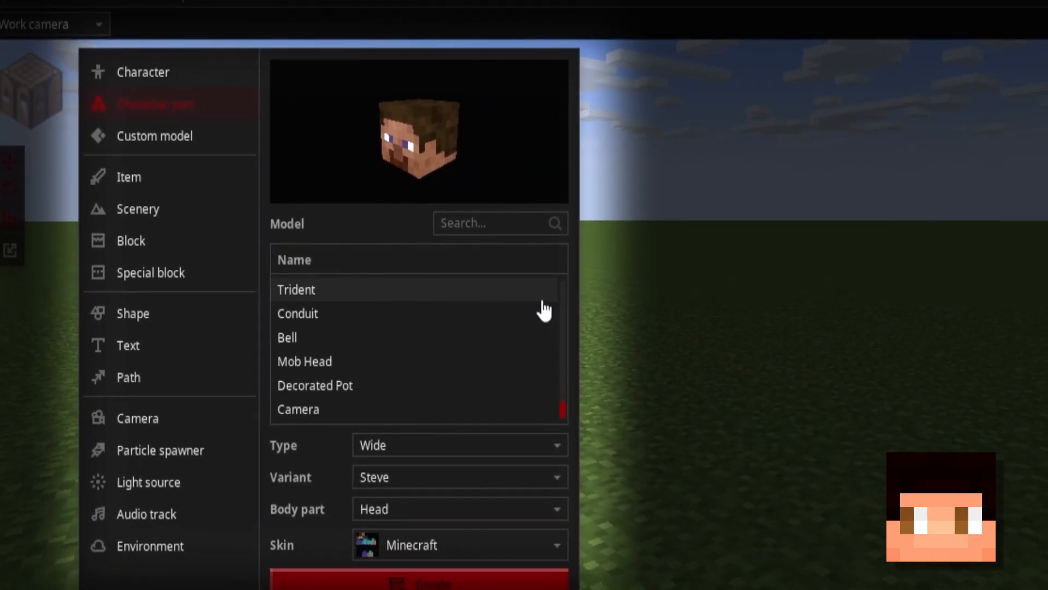
Preview several items in the workbench's item category, ending on a helmet with 3D and Bounce enabled.
left_click(180, 177)
left_click(312, 270)
left_click(430, 307)
left_click(278, 378)
left_click(293, 427)
left_click(447, 426)
left_click(277, 457)
left_click(296, 252)
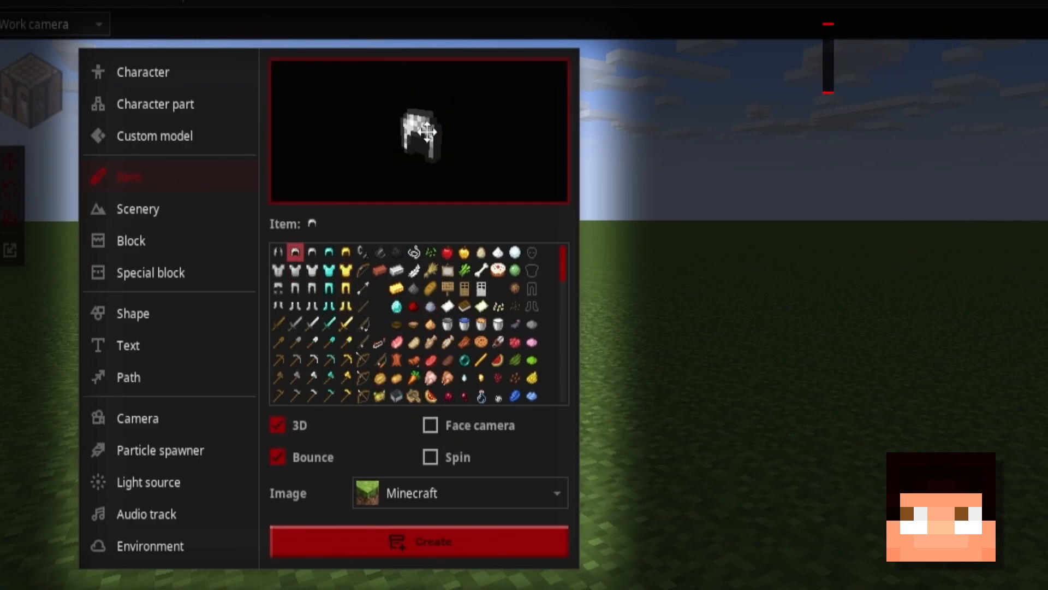
Try the Spin and Bounce options on the previewed helmet item.
left_click(430, 457)
left_click(430, 457)
left_click(277, 457)
Start importing scenery from a Minecraft world and load the world "room" in the Overworld dimension.
left_click(161, 210)
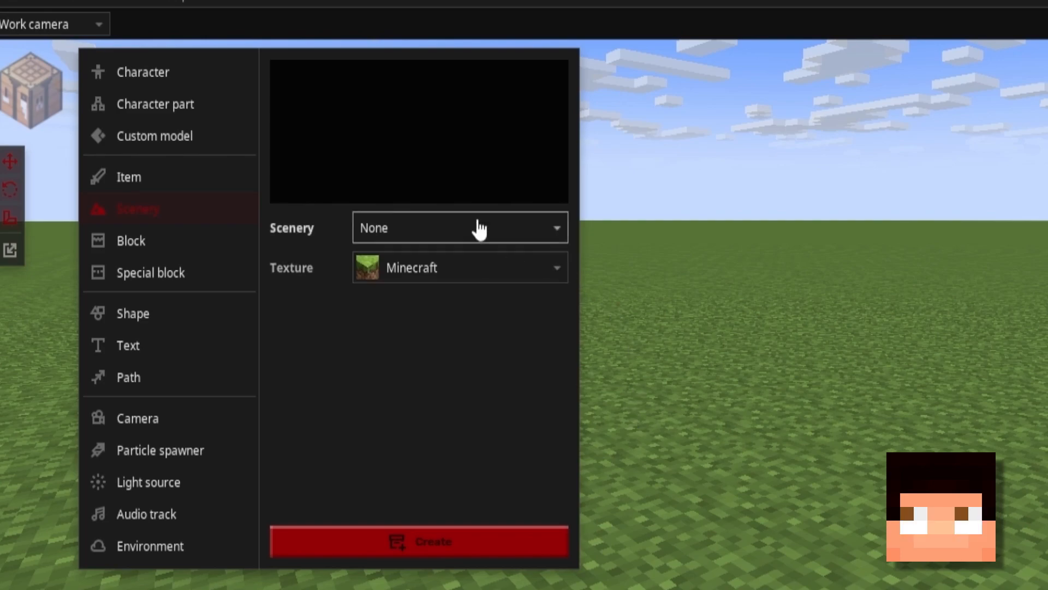
left_click(480, 230)
left_click(480, 297)
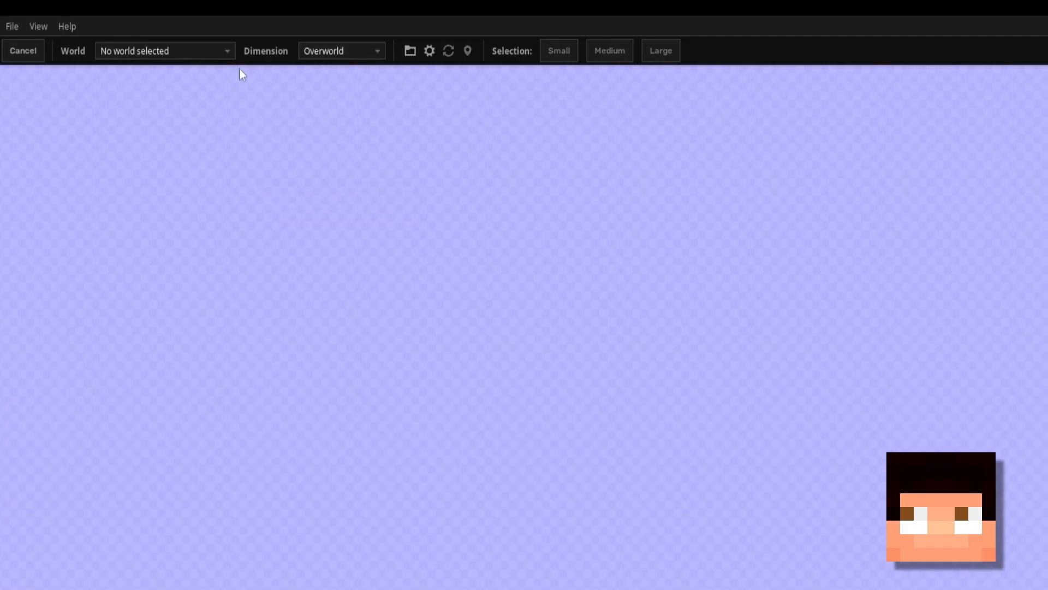
left_click(206, 55)
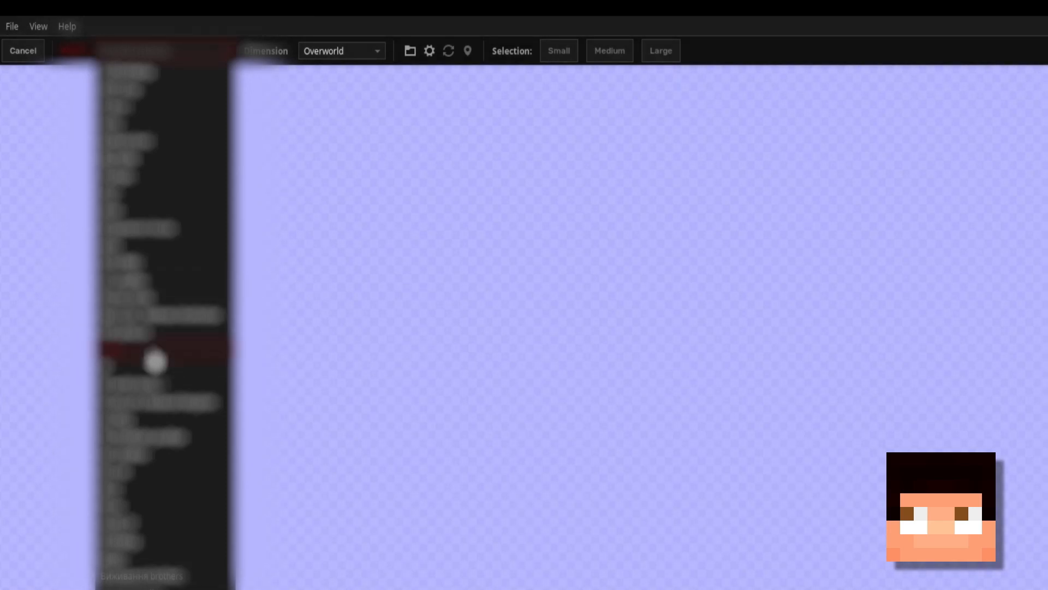
left_click(155, 361)
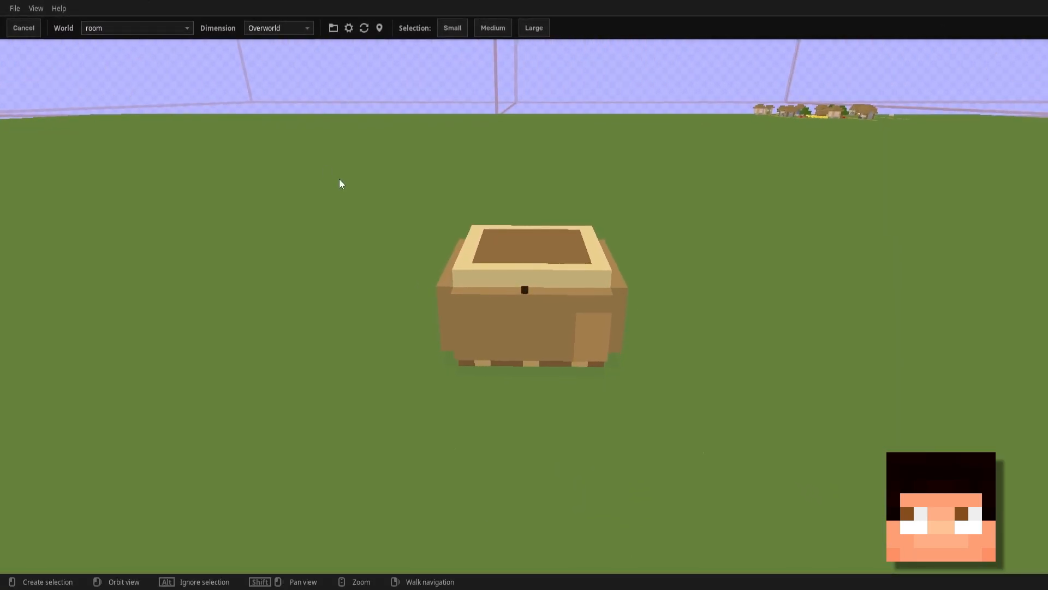
Mark out the small wooden house as the scenery selection and adjust the selection's extents around it.
left_click_drag(456, 276, 670, 366)
right_click_drag(670, 367, 538, 385)
left_click_drag(511, 373, 443, 344)
right_click_drag(442, 344, 486, 366)
key("w")
key("s")
left_click_drag(349, 303, 390, 242)
mouse_move(390, 243)
right_mouse_down()
mouse_move(306, 208)
mouse_move(393, 241)
right_mouse_up()
key("e")
key("q")
left_click_drag(438, 192, 447, 123)
right_click_drag(448, 124, 447, 125)
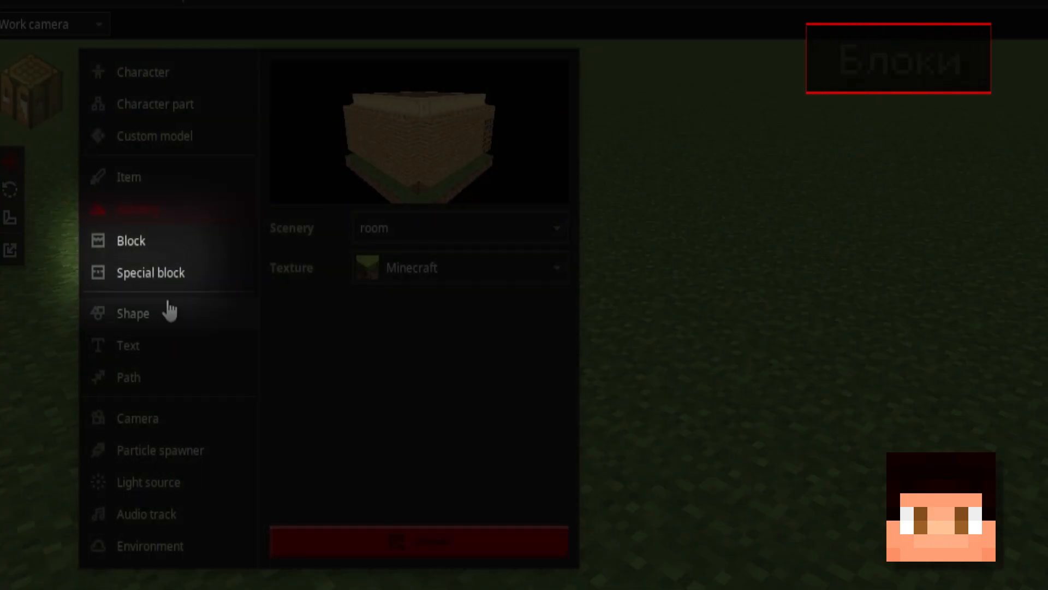
Browse the block and special block lists, previewing the Decorated Pot and the Bell.
left_click(171, 243)
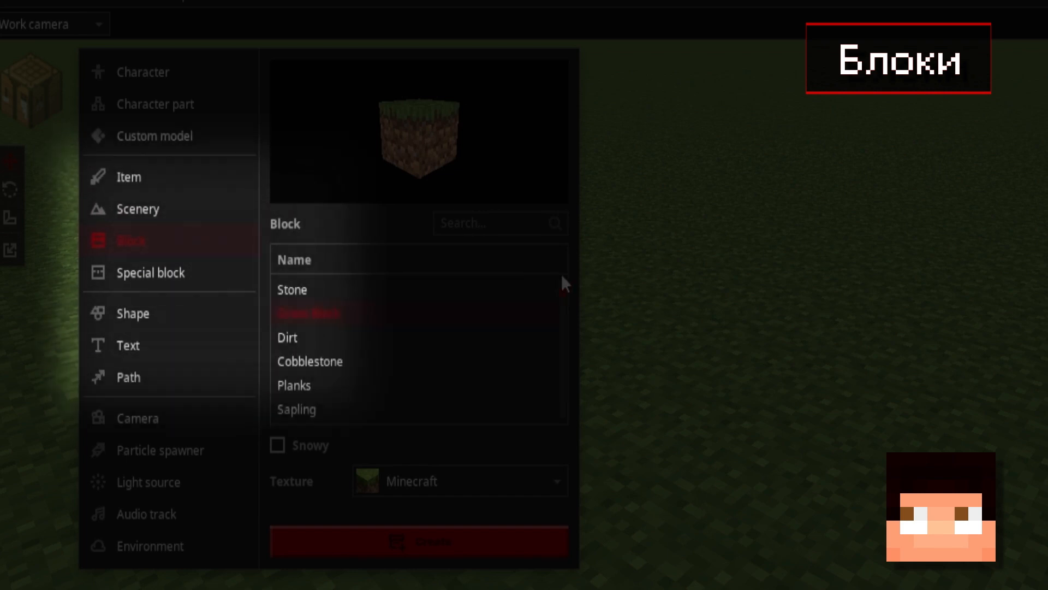
scroll(562, 289, "down", 20)
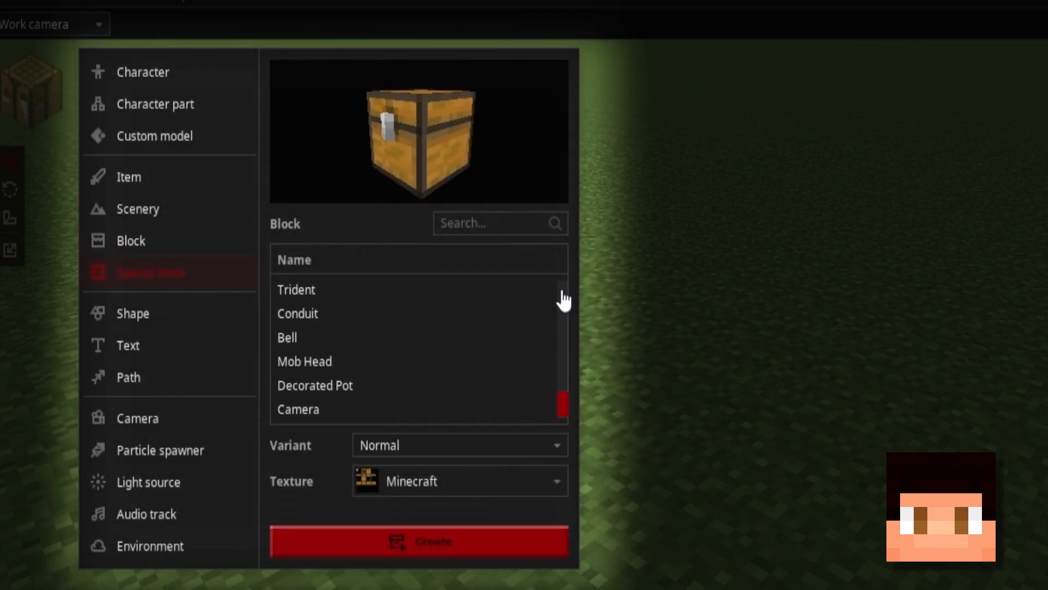
left_click(418, 388)
left_click(395, 340)
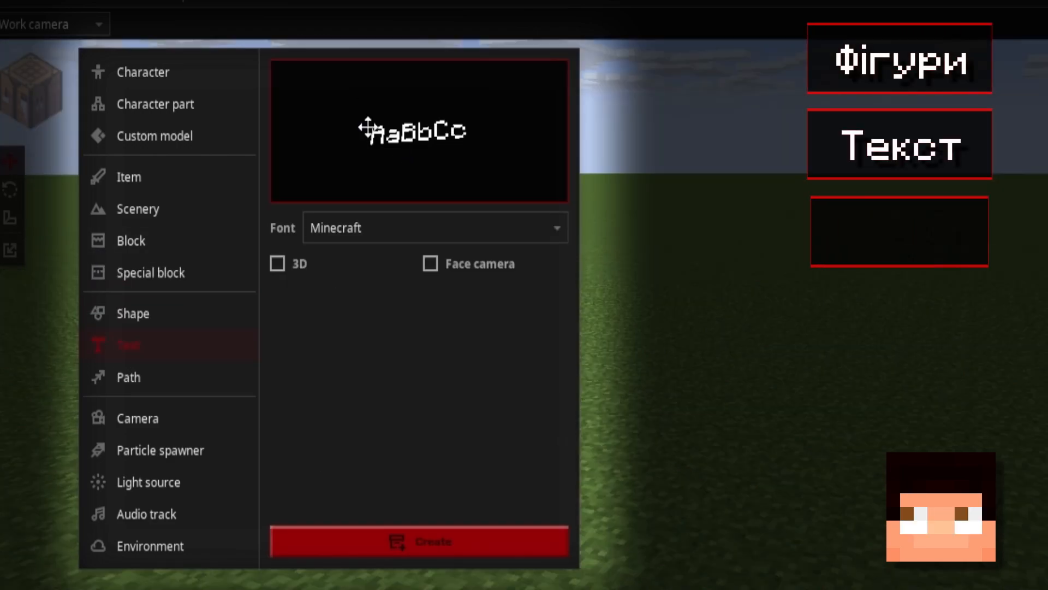
View the path category in the workbench and create a camera.
left_click(164, 377)
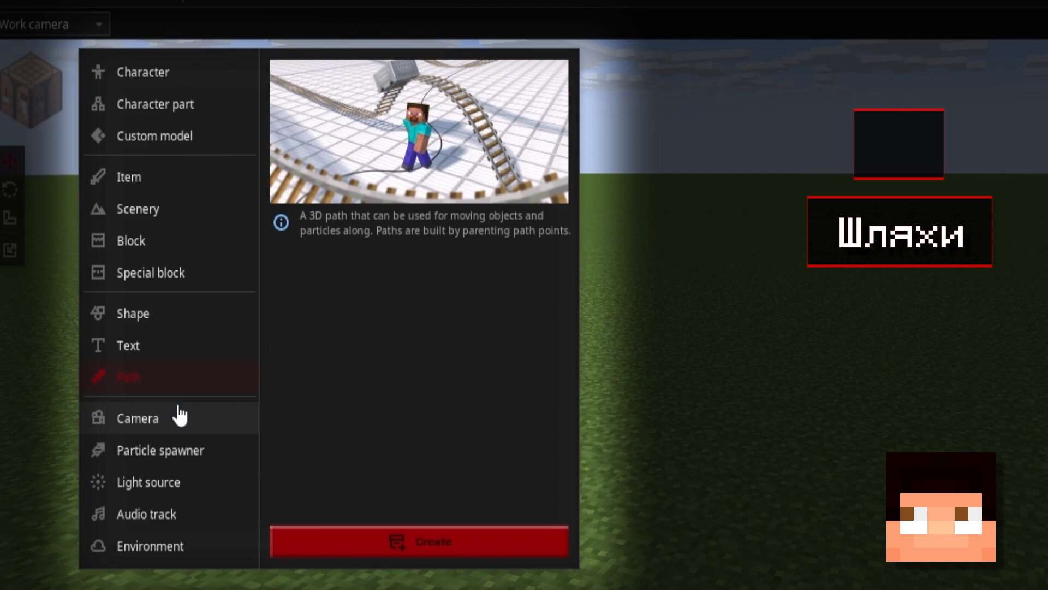
left_click(141, 421)
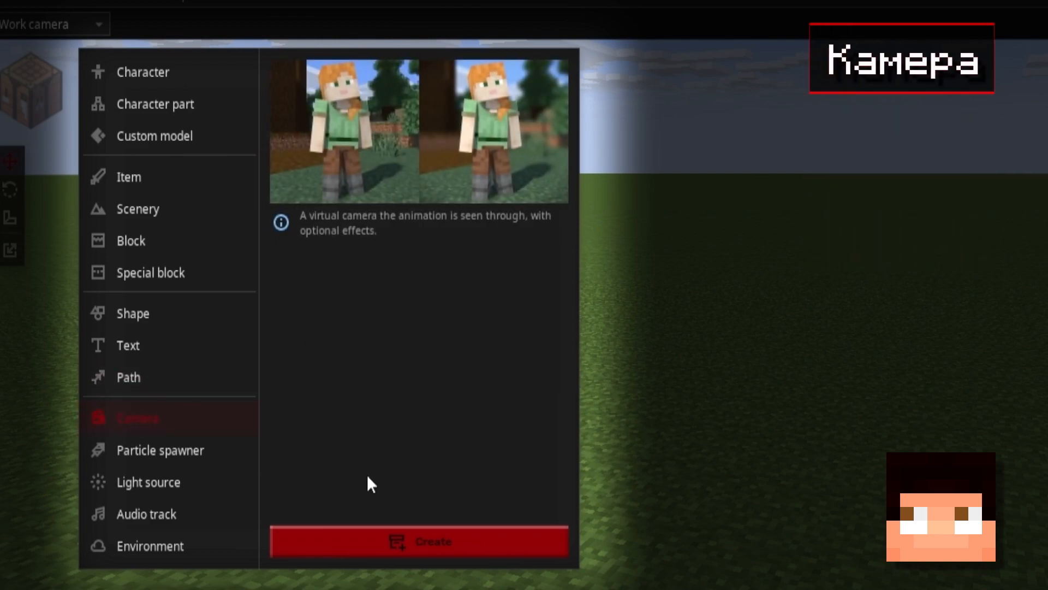
left_click(398, 546)
Preview the Firework blast particle spawner preset and browse the remaining presets.
left_click(141, 468)
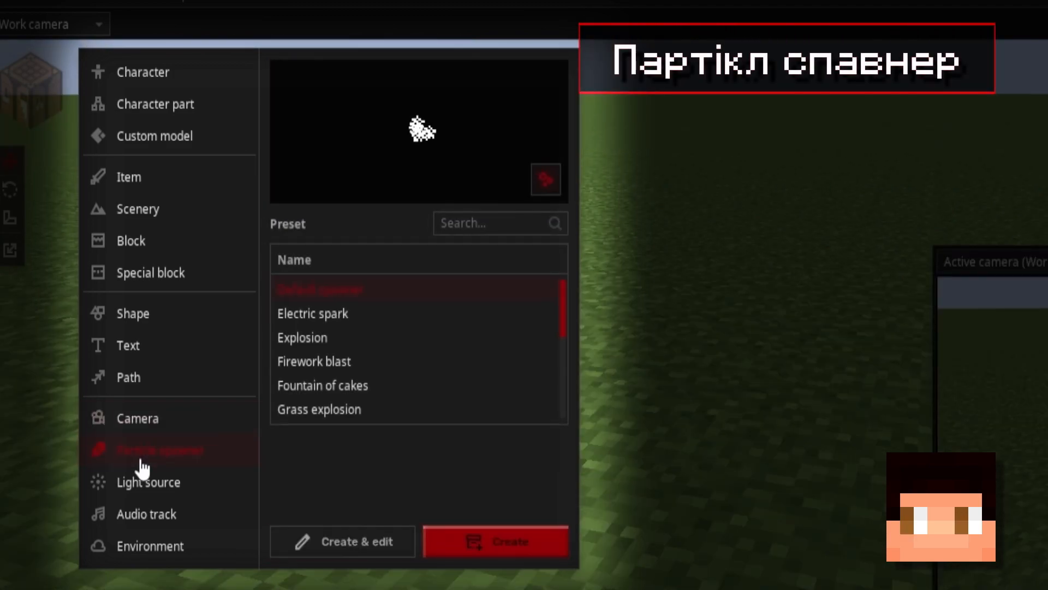
left_click(311, 361)
scroll(311, 363, "down", 2)
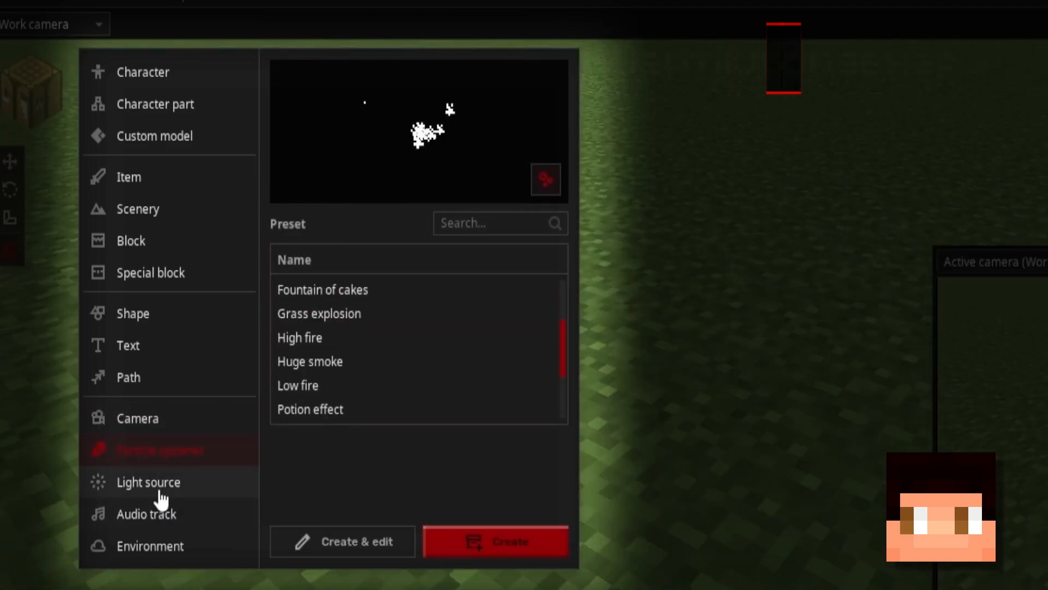
Create a point light on the grass and inspect it from another angle.
left_click(159, 486)
left_click(429, 552)
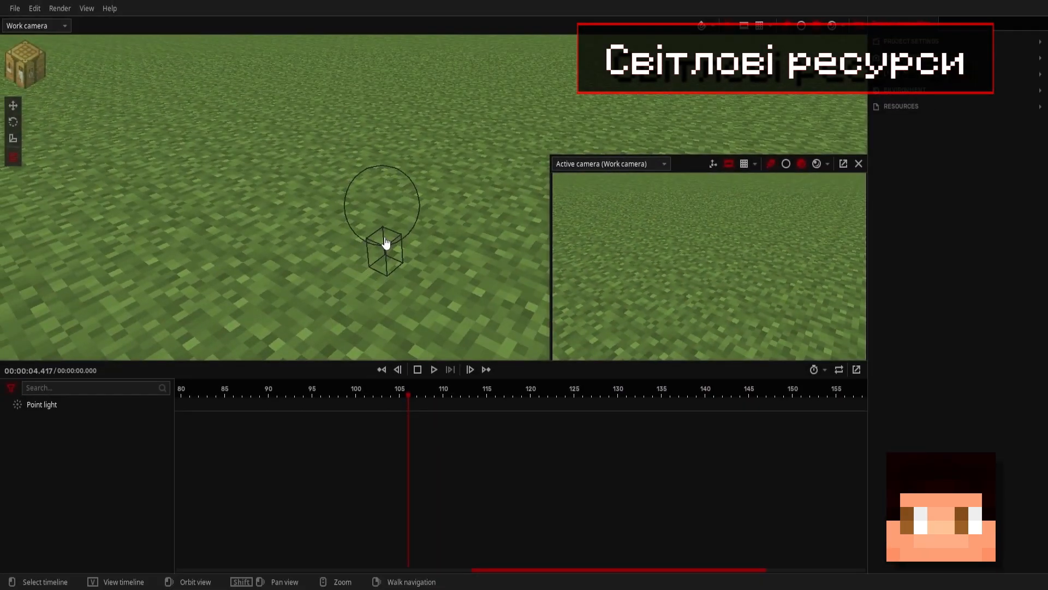
scroll(385, 243, "down", 3)
left_click(370, 249)
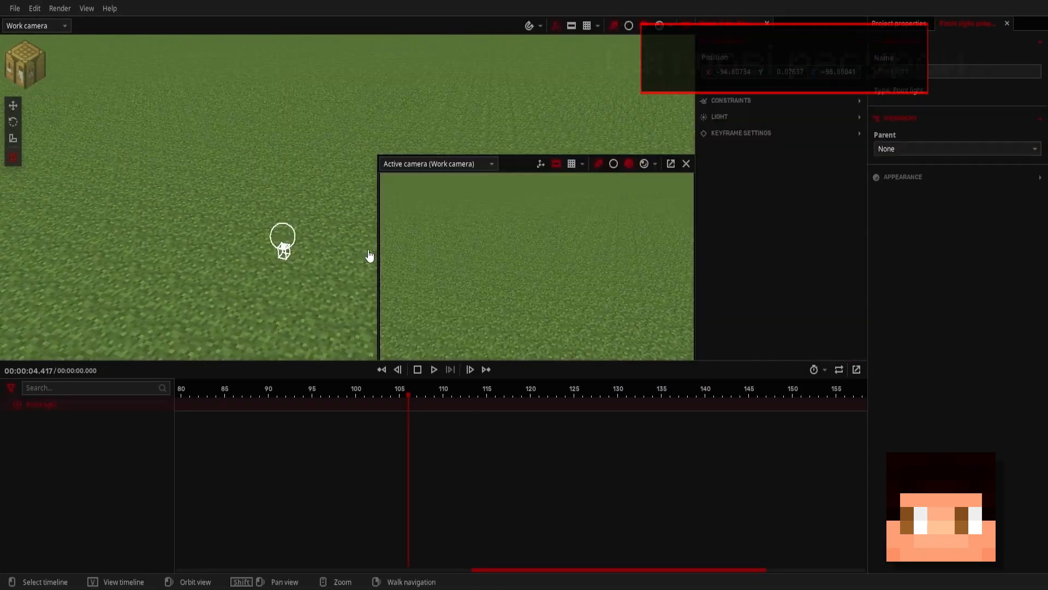
left_click(274, 253)
left_click_drag(312, 255, 293, 212)
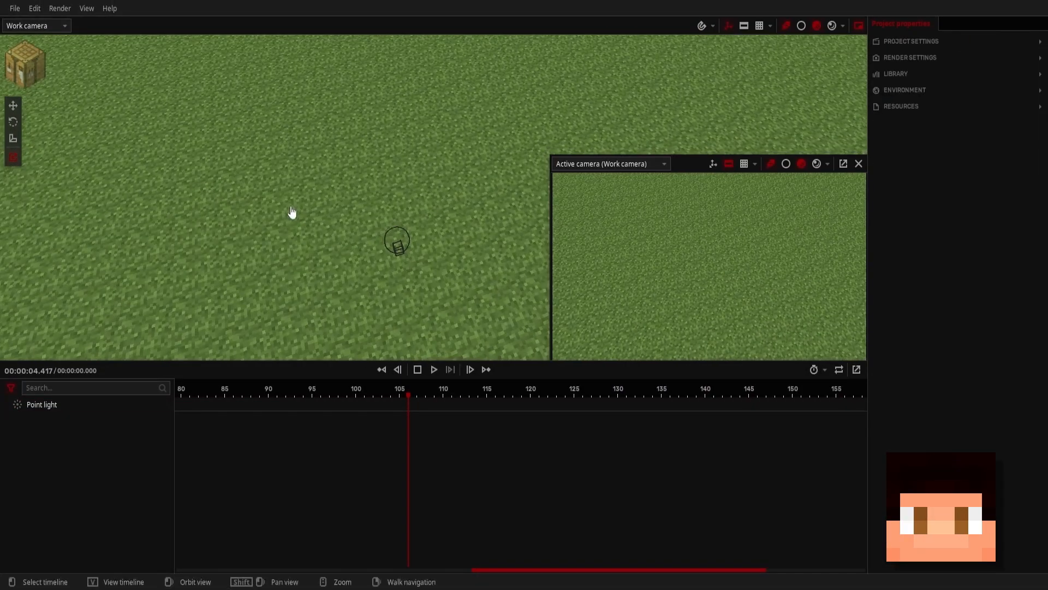
Select the point light to view its light settings, and look at the workbench's environment category.
left_click(396, 248)
mouse_move(331, 172)
right_mouse_down()
mouse_move(333, 153)
mouse_move(348, 178)
right_mouse_up()
key("w")
left_click(716, 117)
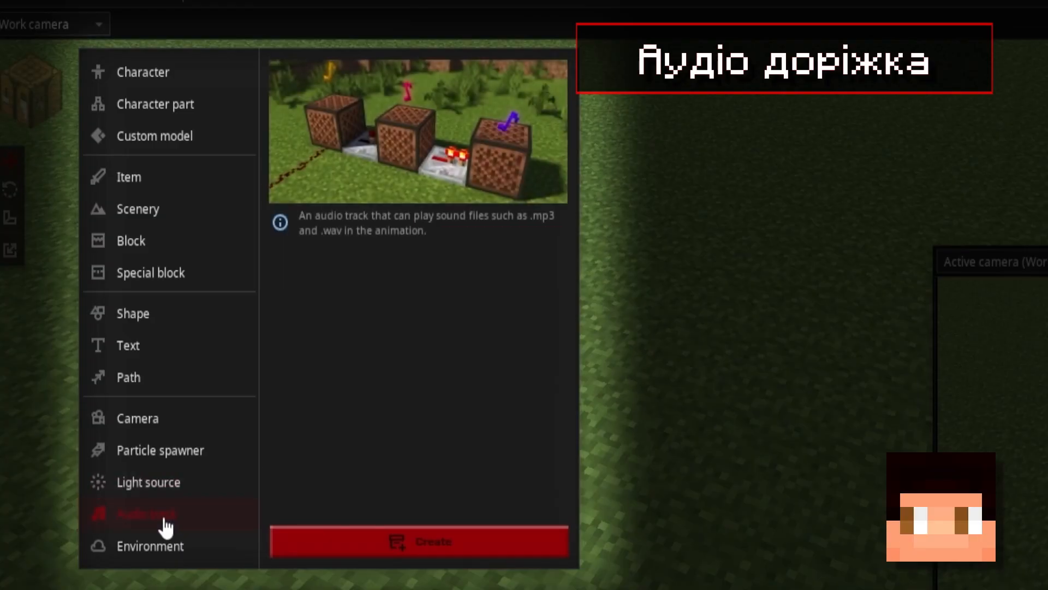
left_click(148, 546)
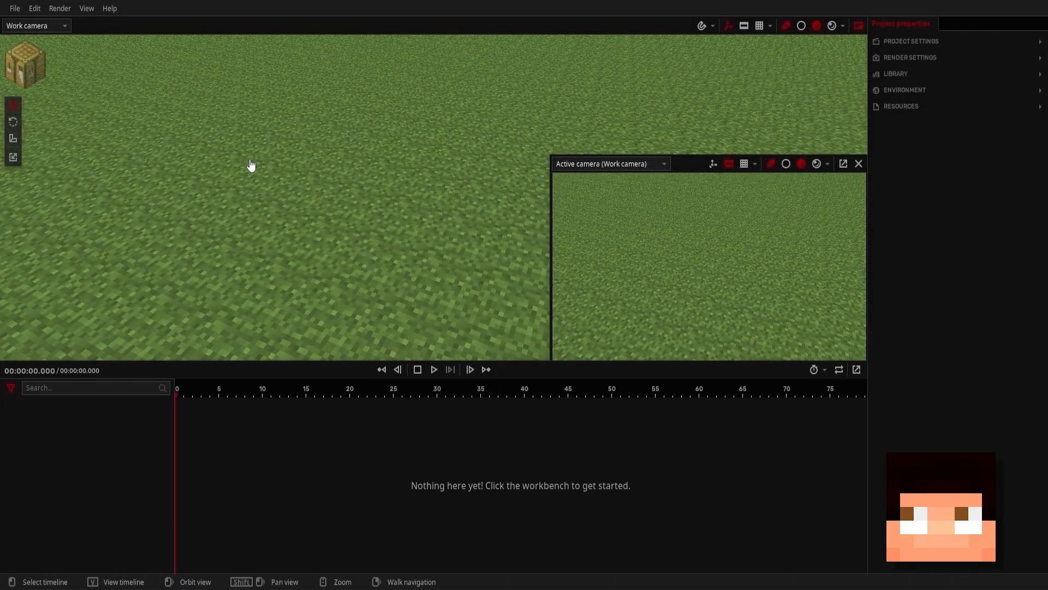
Create a Steve character from the workbench and close the secondary camera view.
left_click(26, 64)
left_click(74, 51)
left_click(253, 332)
right_click_drag(228, 242, 227, 242)
left_click(686, 163)
right_click_drag(225, 236, 220, 225)
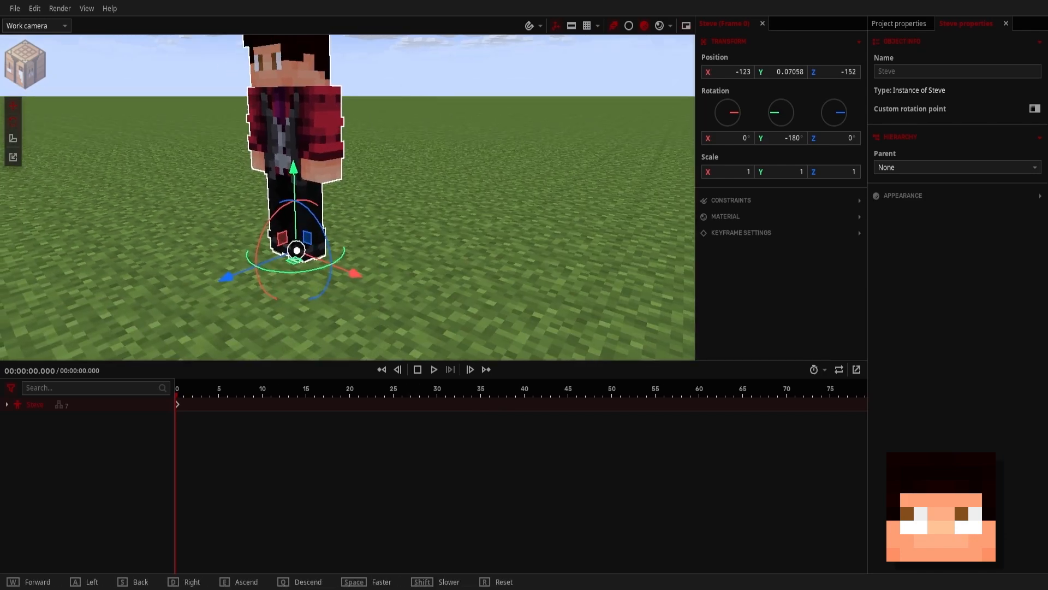
Move the Steve character across the grass along its horizontal axes.
key("w")
key("q")
key("w")
key("s")
key("e")
mouse_move(269, 279)
left_mouse_down()
mouse_move(322, 252)
mouse_move(194, 293)
mouse_move(265, 271)
left_mouse_up()
left_click_drag(386, 281, 449, 314)
left_click_drag(383, 258, 386, 198)
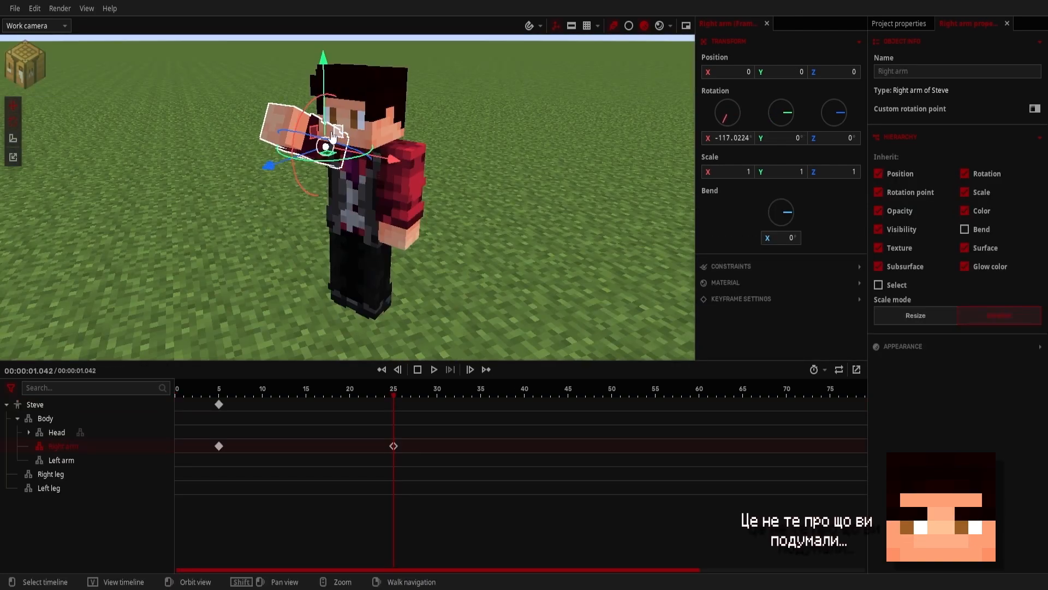
Try rotating Steve's right arm about its X axis between the keyframes at frames 5 and 25.
left_click_drag(314, 127, 337, 133)
left_click(221, 448)
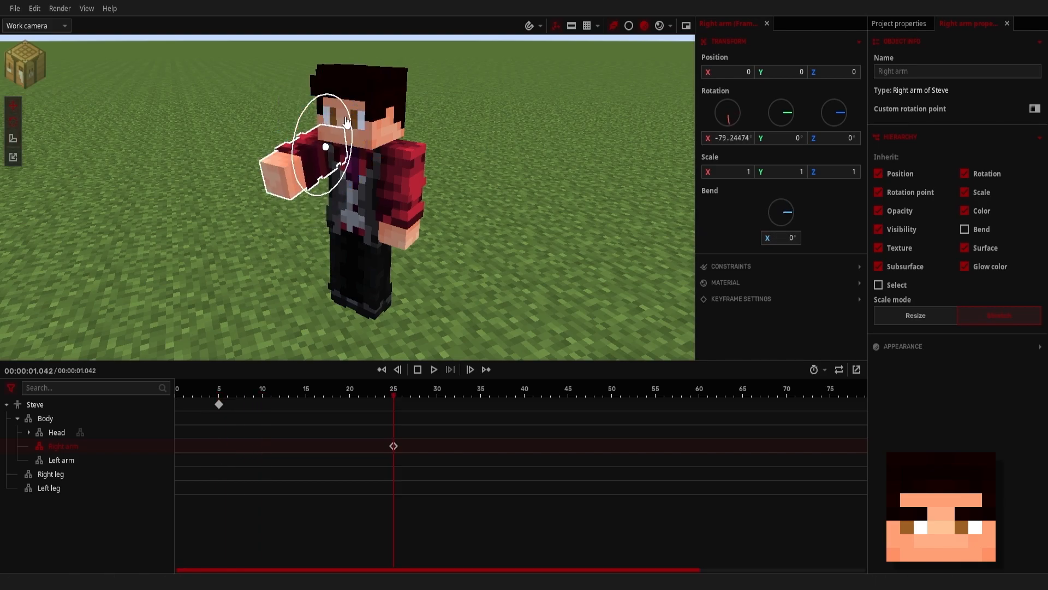
left_click_drag(345, 123, 358, 141)
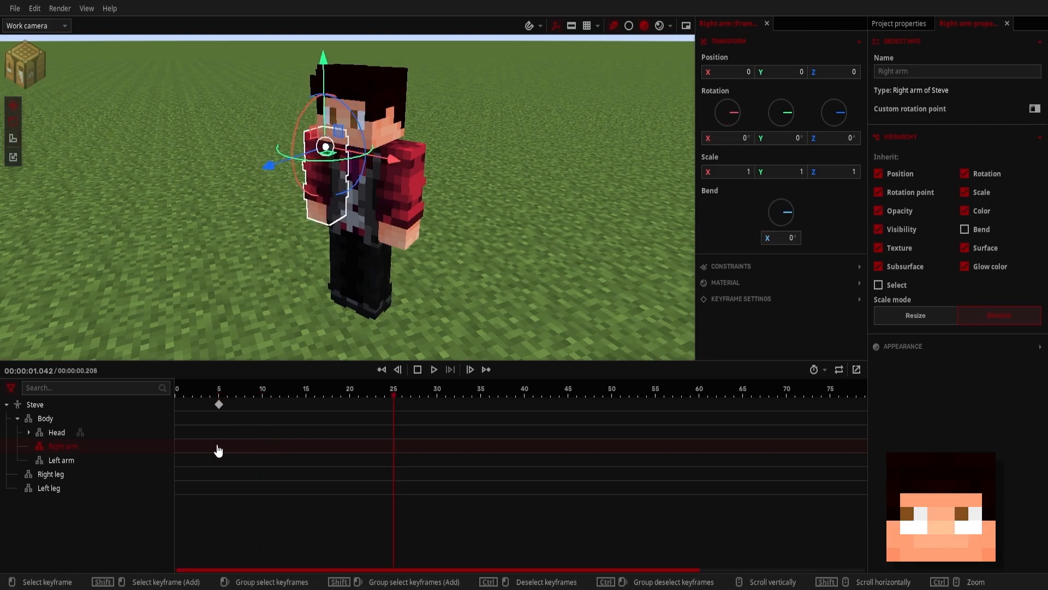
Keyframe Steve's right arm at frame 5 and rotate the arm upward about its X axis at frame 25.
left_click(218, 448)
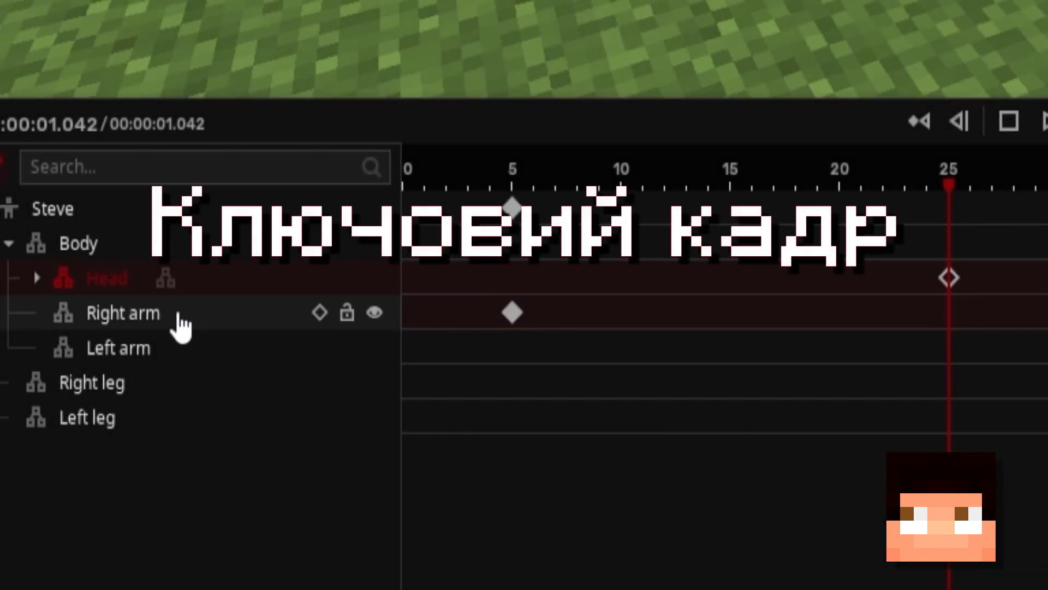
left_click(179, 316)
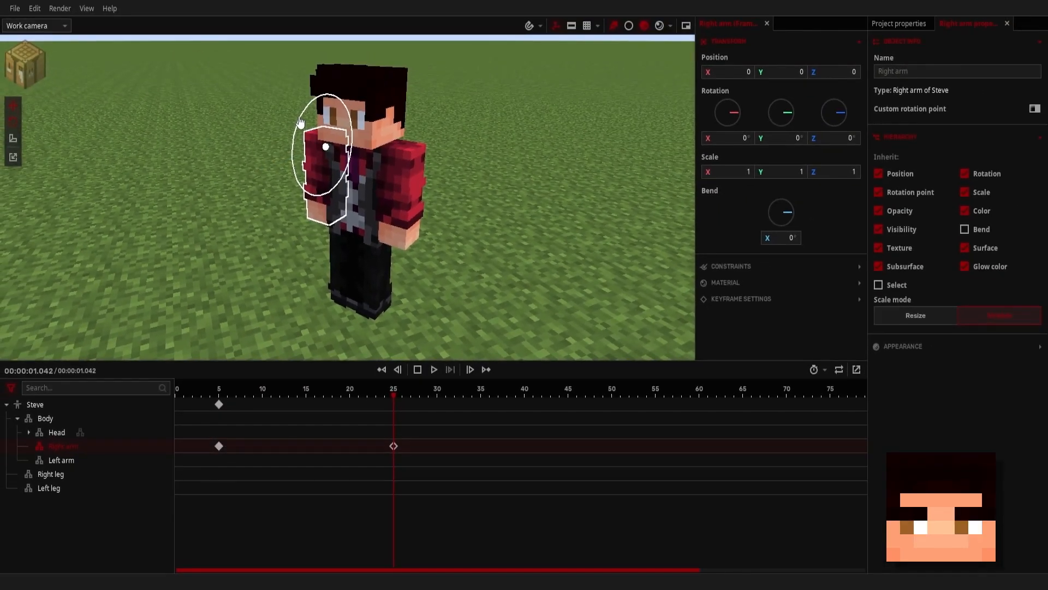
left_click_drag(300, 121, 294, 93)
Play back the right arm animation from its keyframe at frame 5.
left_click(221, 450)
key("space")
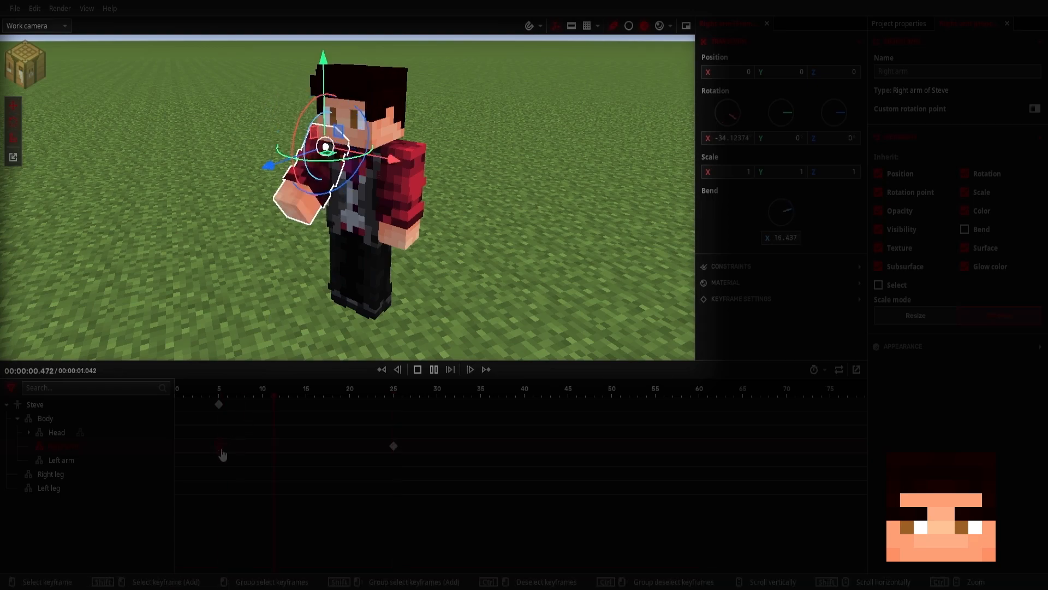
left_click(222, 451)
key("space")
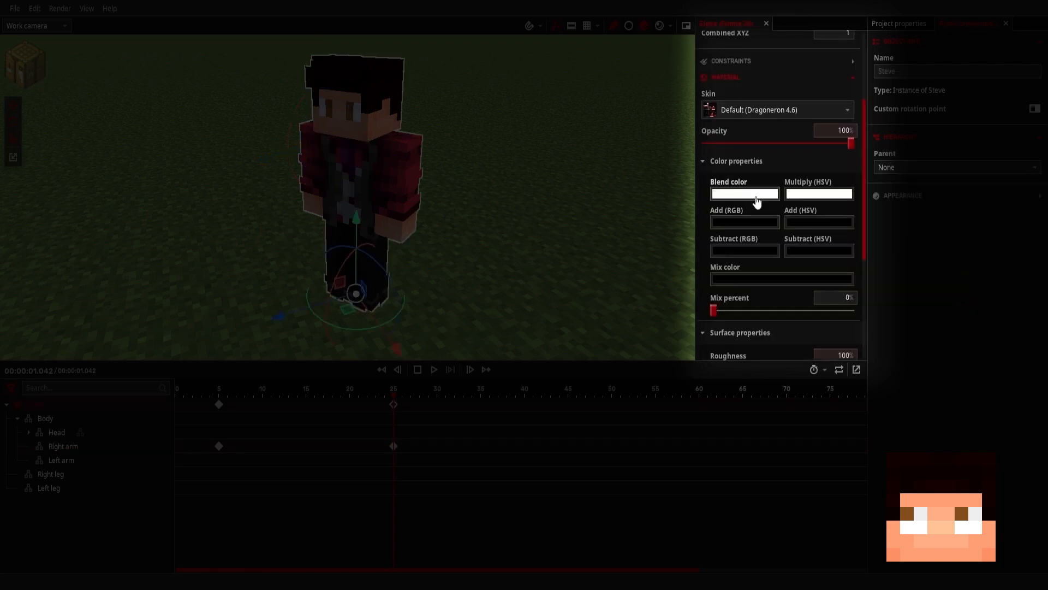
Try out different material color settings on the Steve character, starting with the blend color.
left_click(754, 196)
left_click_drag(797, 219, 706, 170)
left_click(693, 169)
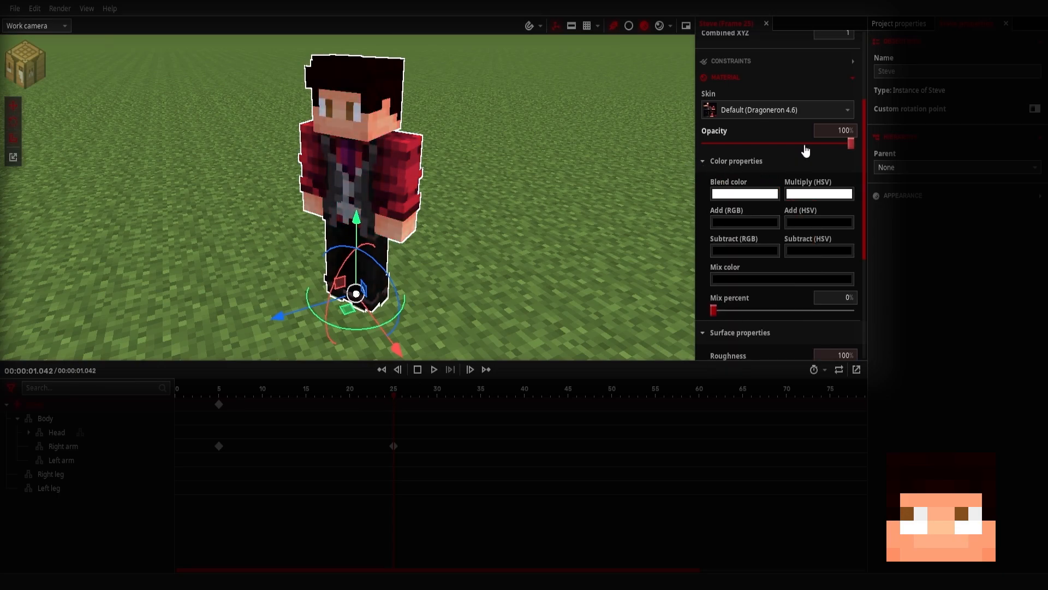
scroll(798, 301, "up", 5)
left_click_drag(809, 286, 641, 284)
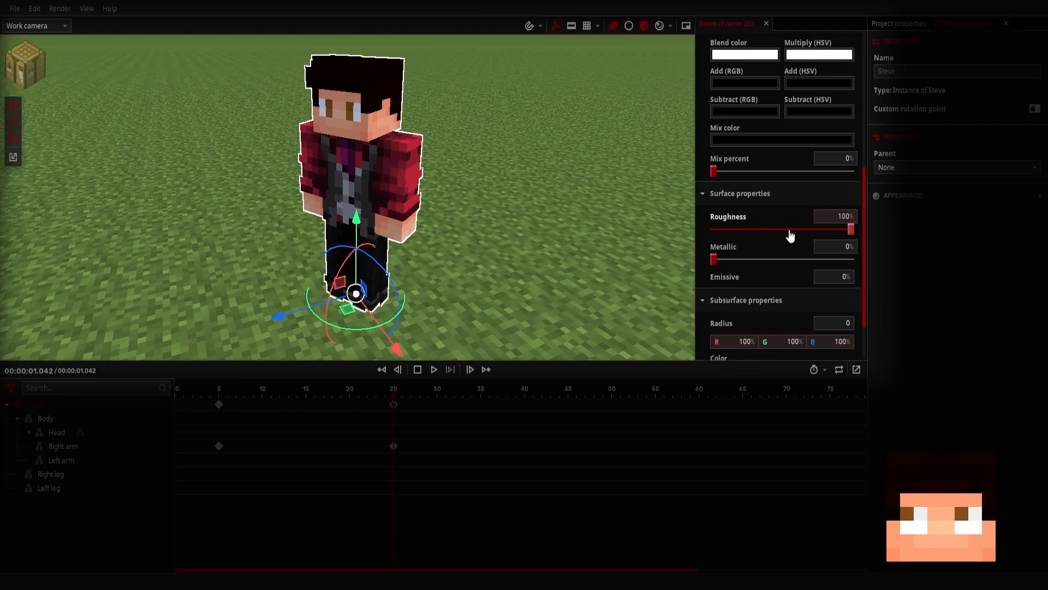
Review Steve's surface and subsurface material properties and expand the keyframe settings.
scroll(790, 235, "down", 2)
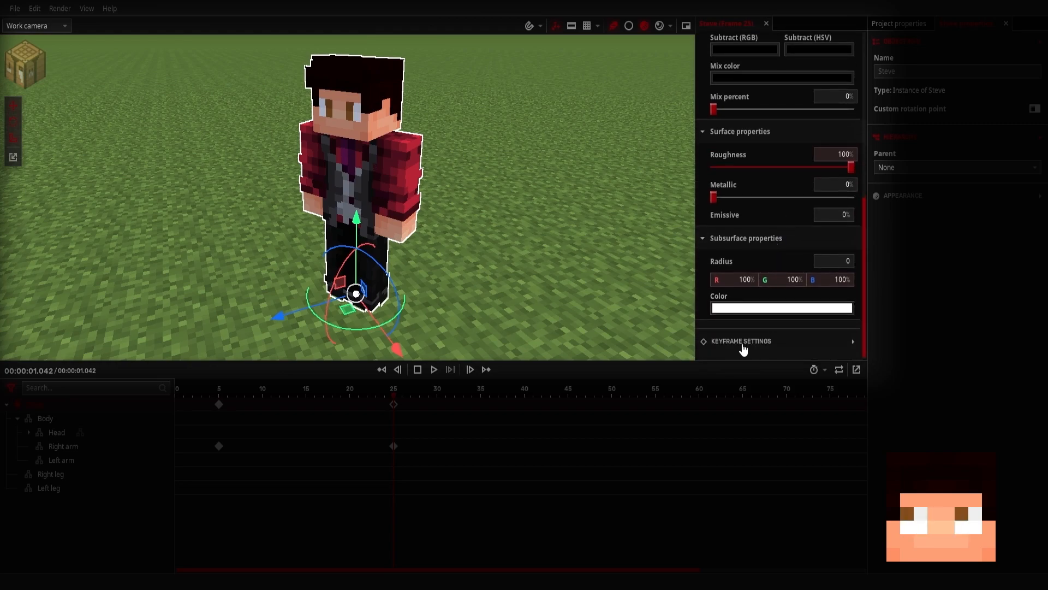
left_click(736, 341)
scroll(742, 339, "down", 2)
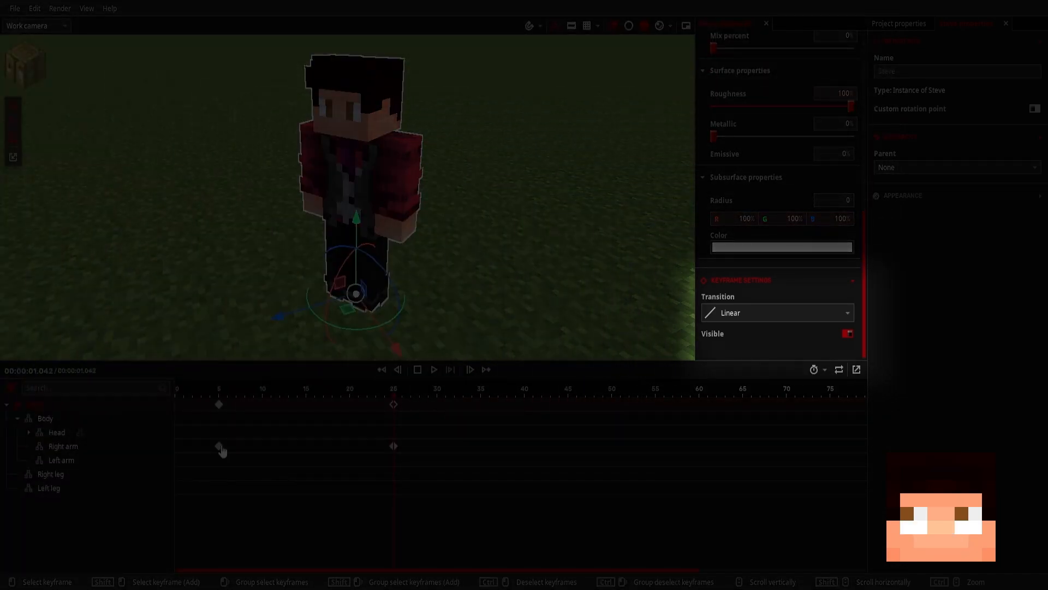
Try the Sine (Ease in & out) transition on the right arm's keyframe at frame 5, and switch it back to Linear.
left_click(220, 447)
left_click(754, 313)
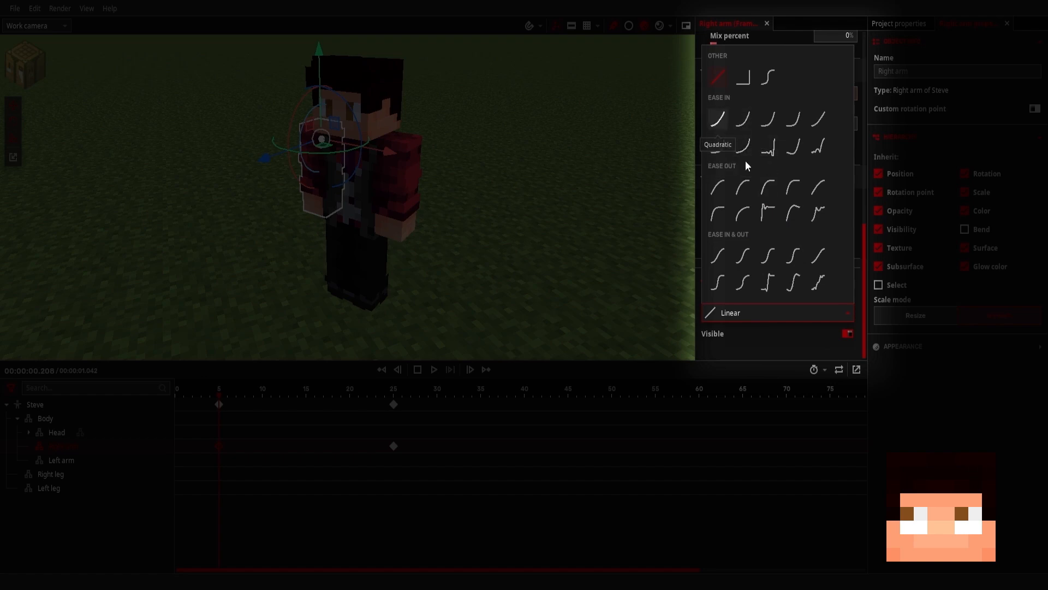
left_click(814, 258)
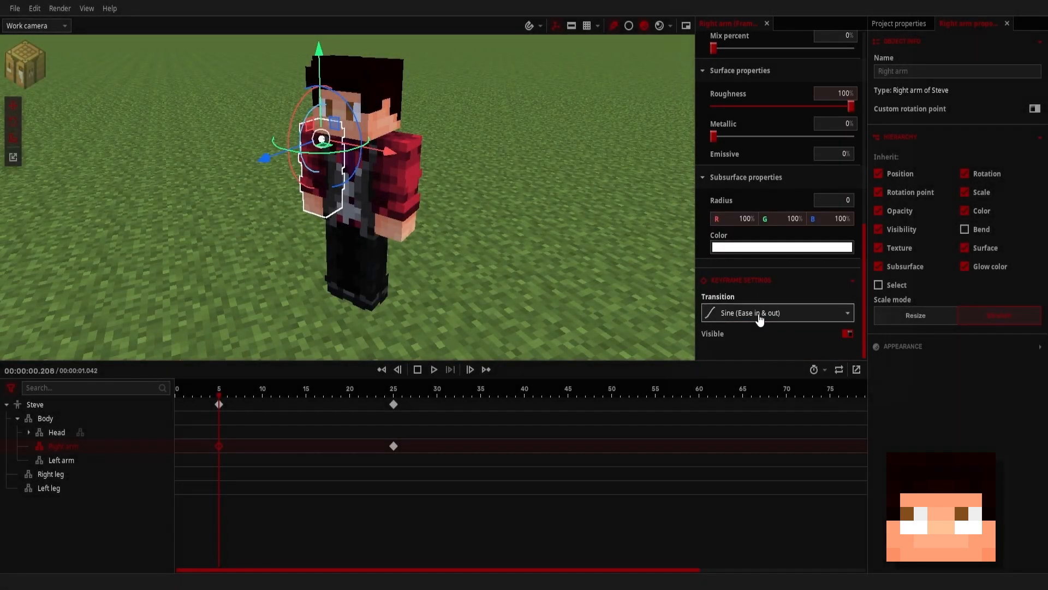
left_click(842, 311)
left_click(716, 88)
key("space")
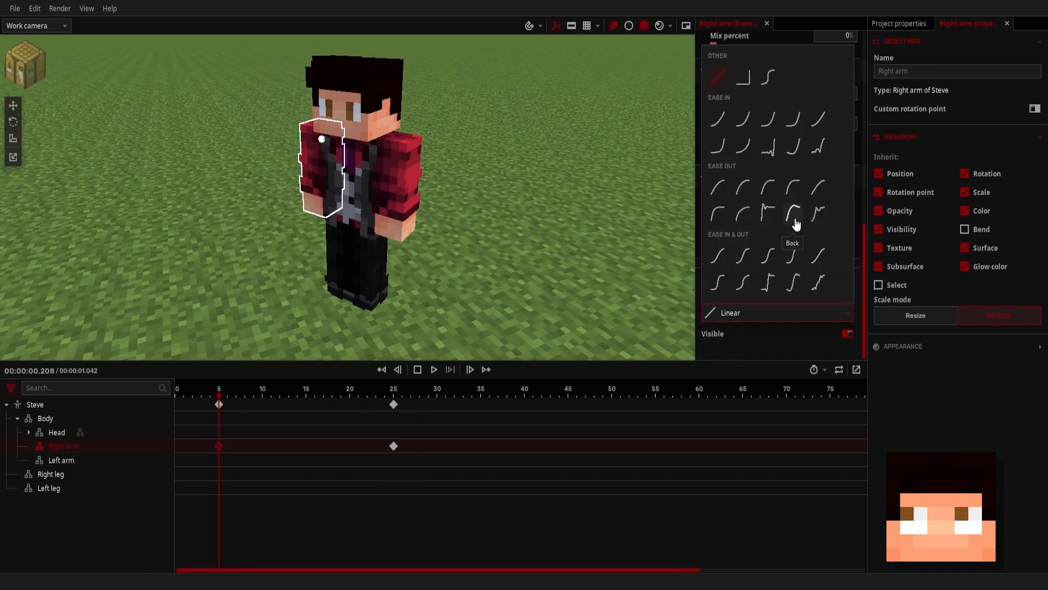
Set the transition of the right arm's keyframe at frame 5 to Back (Ease out) and play the arm animation.
left_click(796, 221)
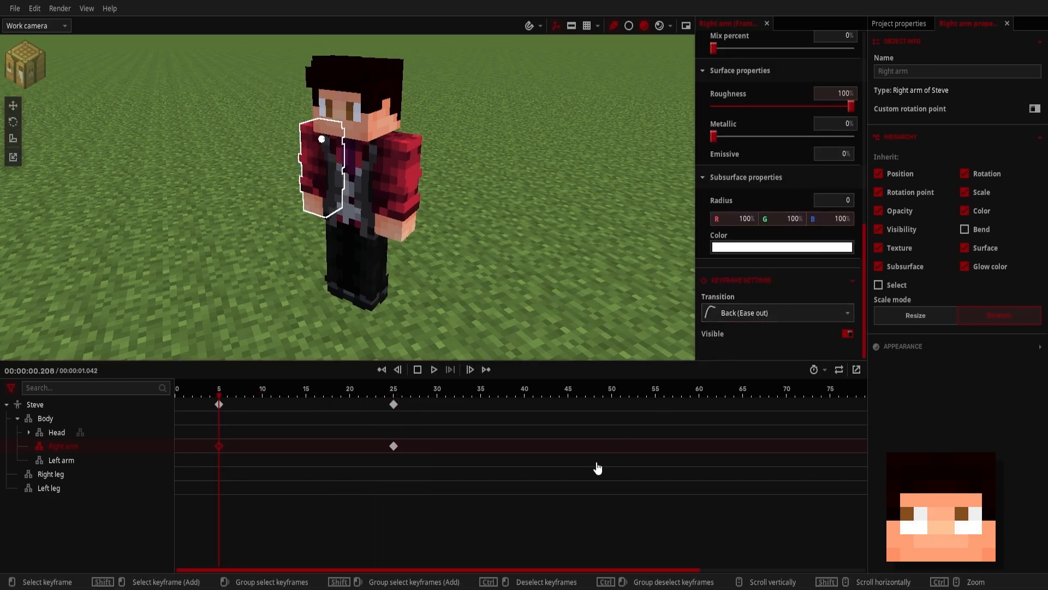
key("space")
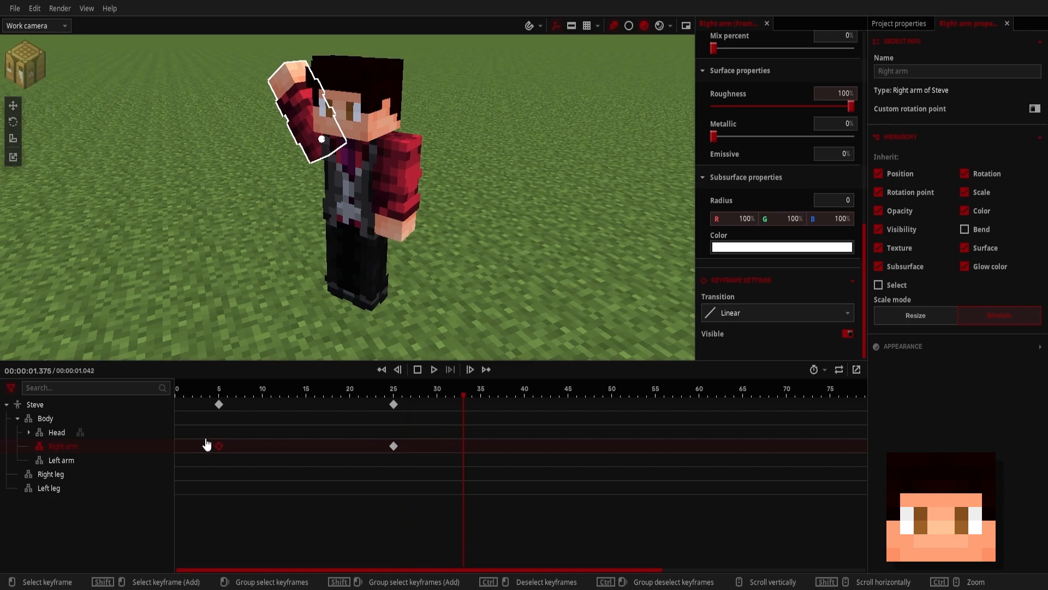
left_click(219, 446)
key("space")
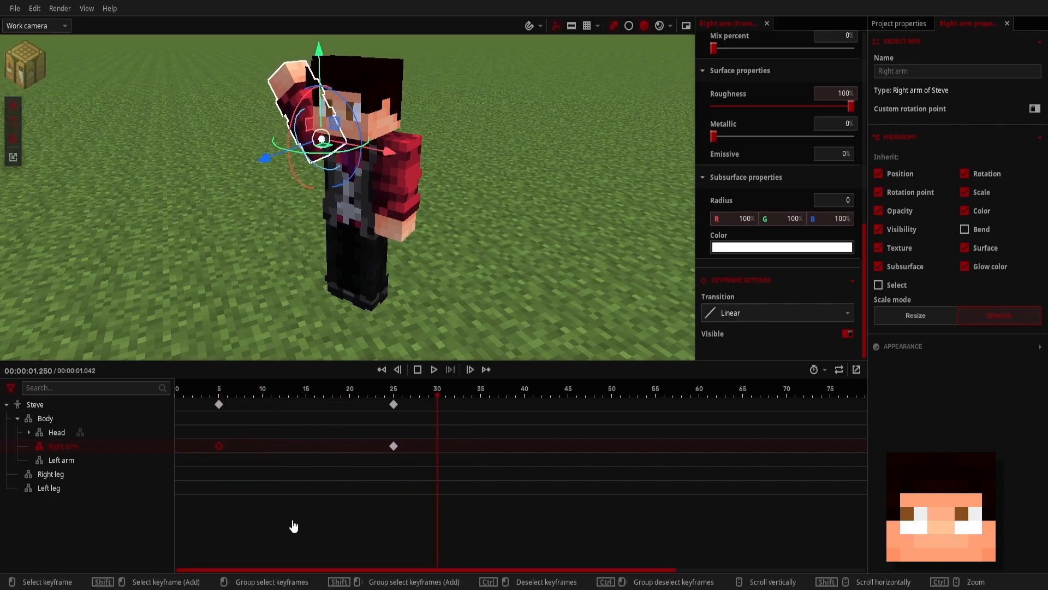
Deselect the right arm and expand the project's environment settings.
right_click_drag(431, 257, 433, 226)
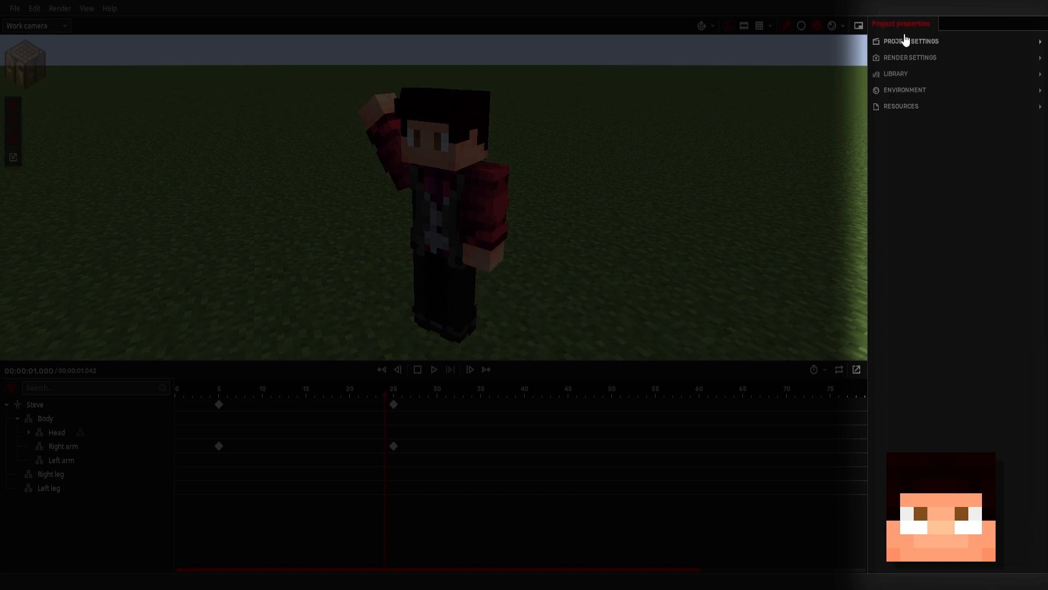
left_click(907, 90)
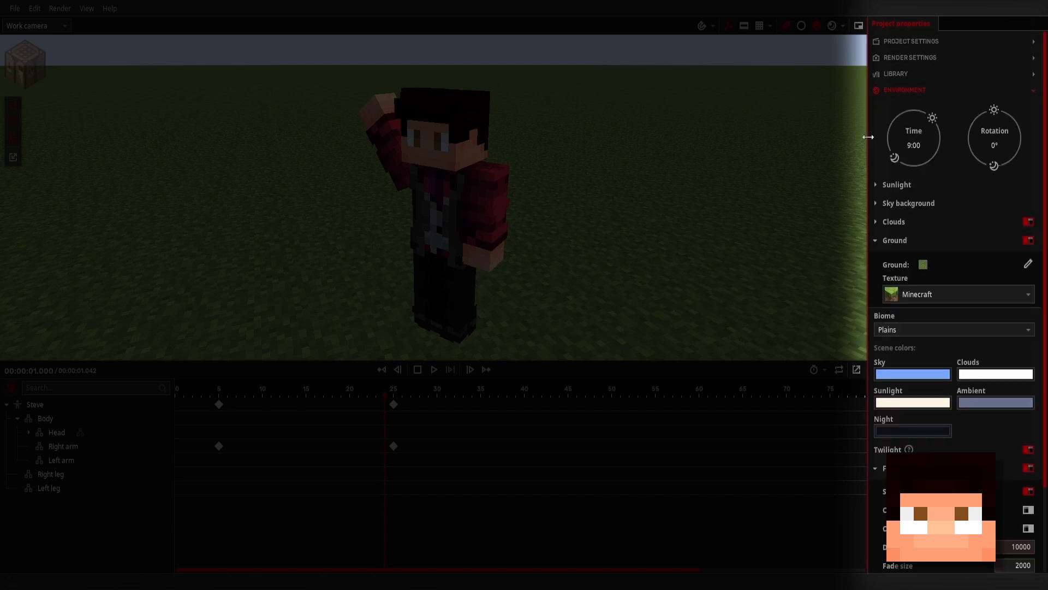
scroll(886, 101, "down", 2)
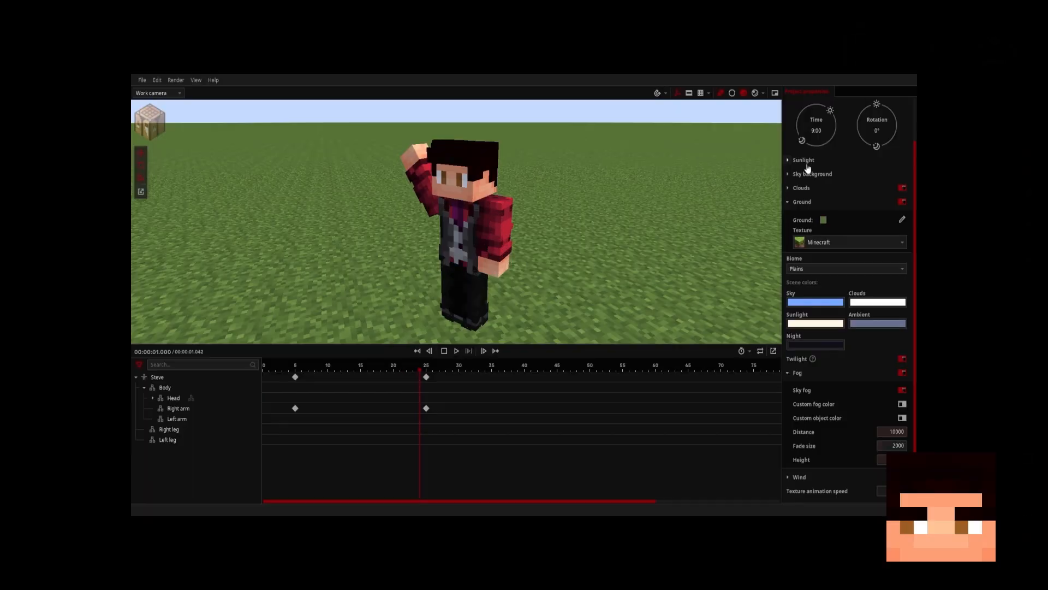
left_click(713, 207)
left_click(712, 207)
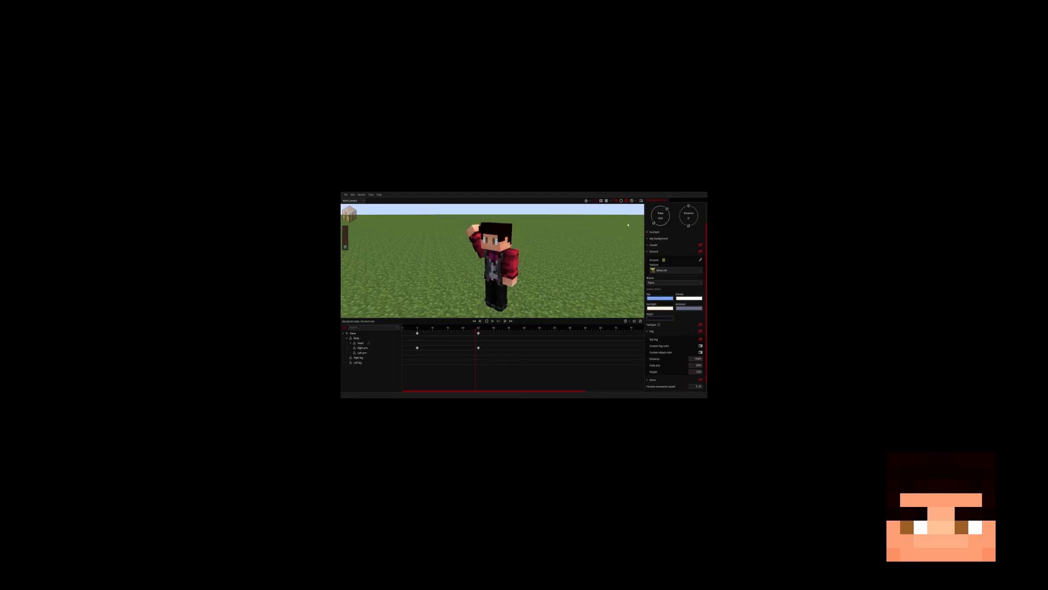
Set the environment's time to -1:16:38 and the sky rotation to 243.72°, with the sky in view.
right_click_drag(628, 225, 619, 205)
key("s")
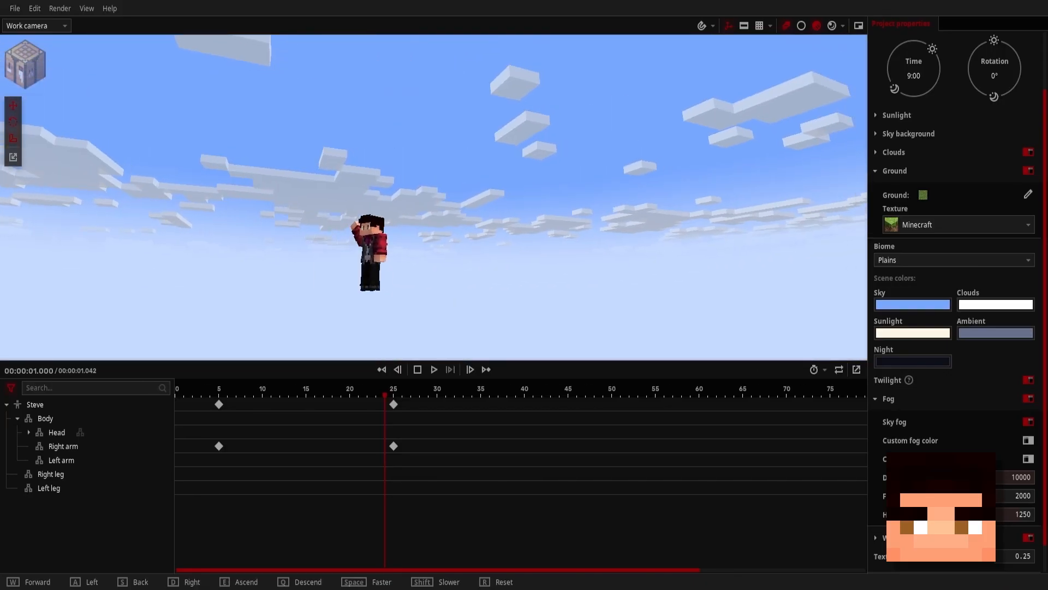
key("e")
left_click_drag(932, 50, 890, 60)
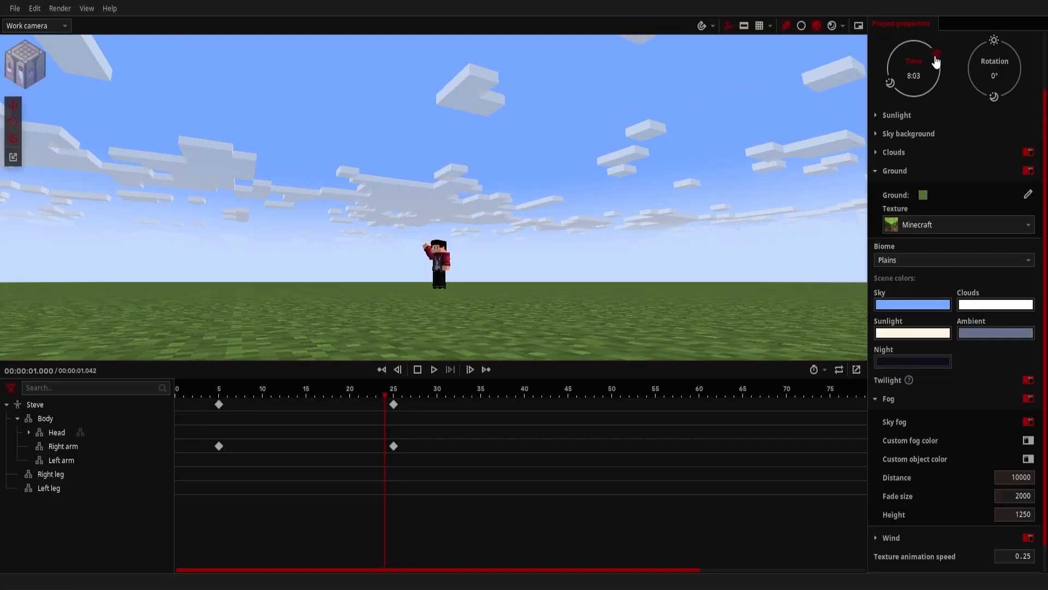
left_click_drag(994, 41, 1009, 76)
Raise the height of the clouds and set their appearance to Normal.
left_click(995, 153)
left_click_drag(1009, 279, 1037, 278)
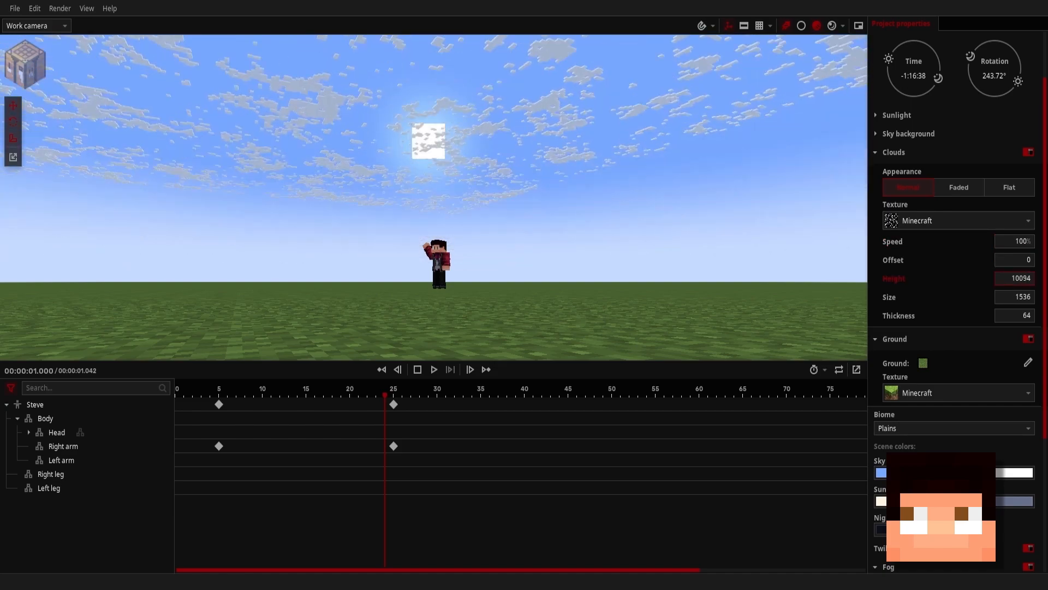
left_click(928, 153)
left_click(909, 187)
left_click(898, 155)
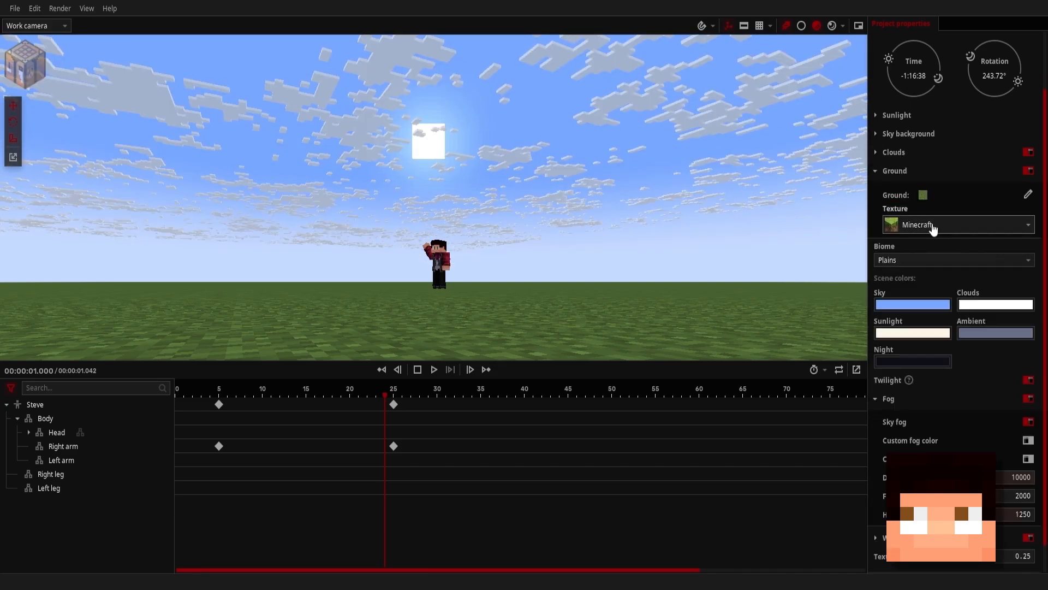
Check the ground's texture selection and collapse the ground settings.
left_click(1029, 194)
left_click(712, 41)
left_click(889, 171)
Try out a pink sky color and an orange cloud color for the scene.
left_click(903, 276)
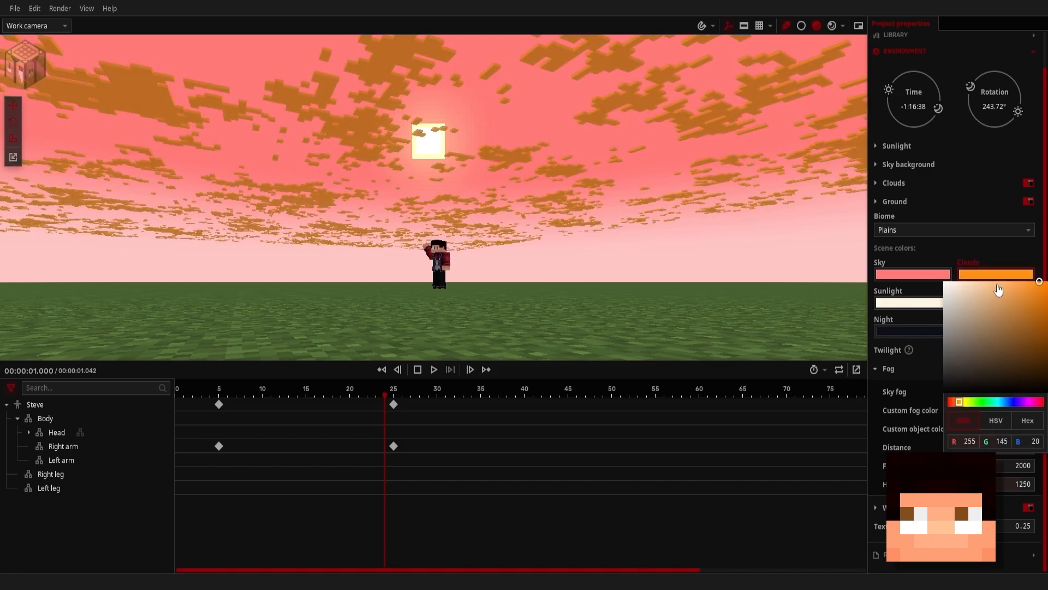
left_click(957, 325)
left_click(952, 368)
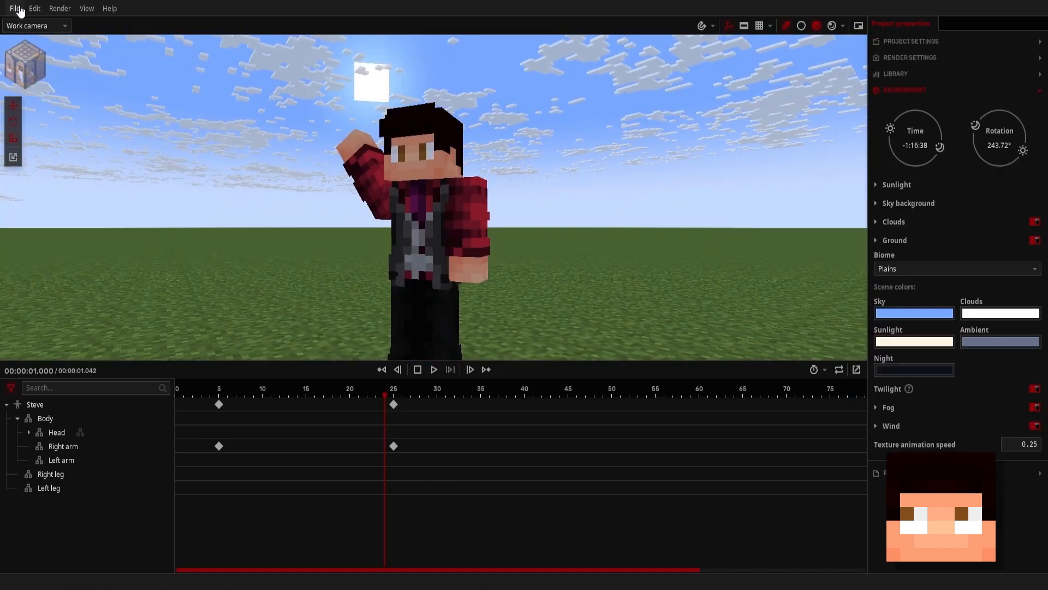
Look through the project file and editing commands and open the preferences.
left_click(16, 9)
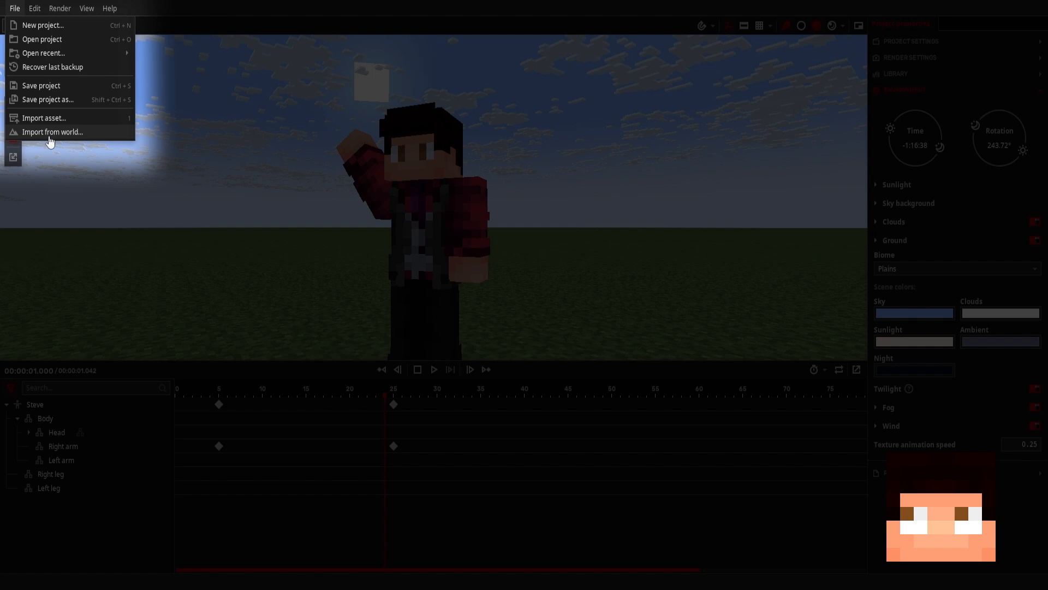
left_click(39, 11)
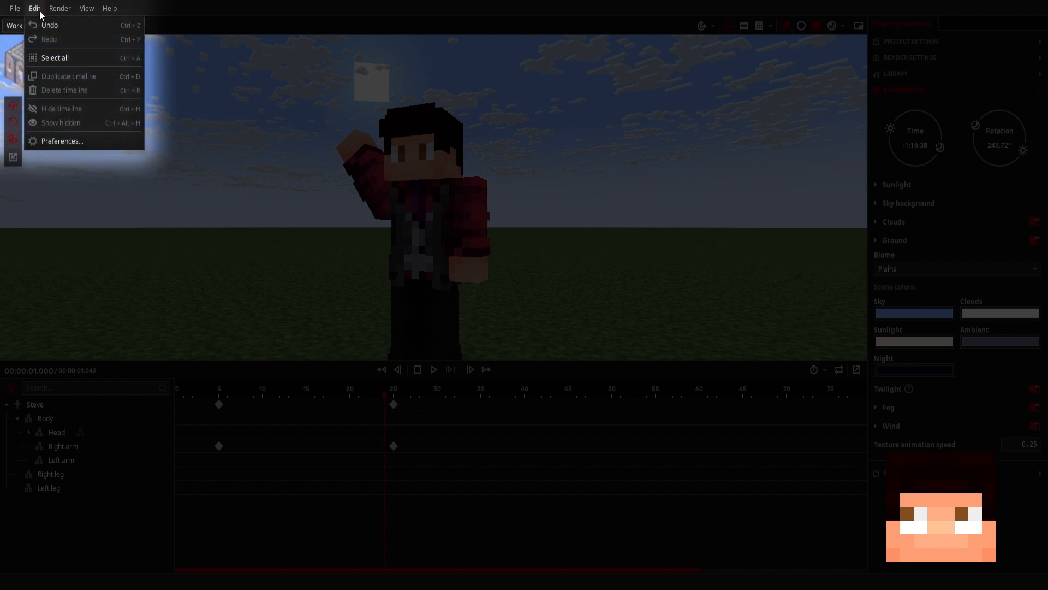
left_click(52, 141)
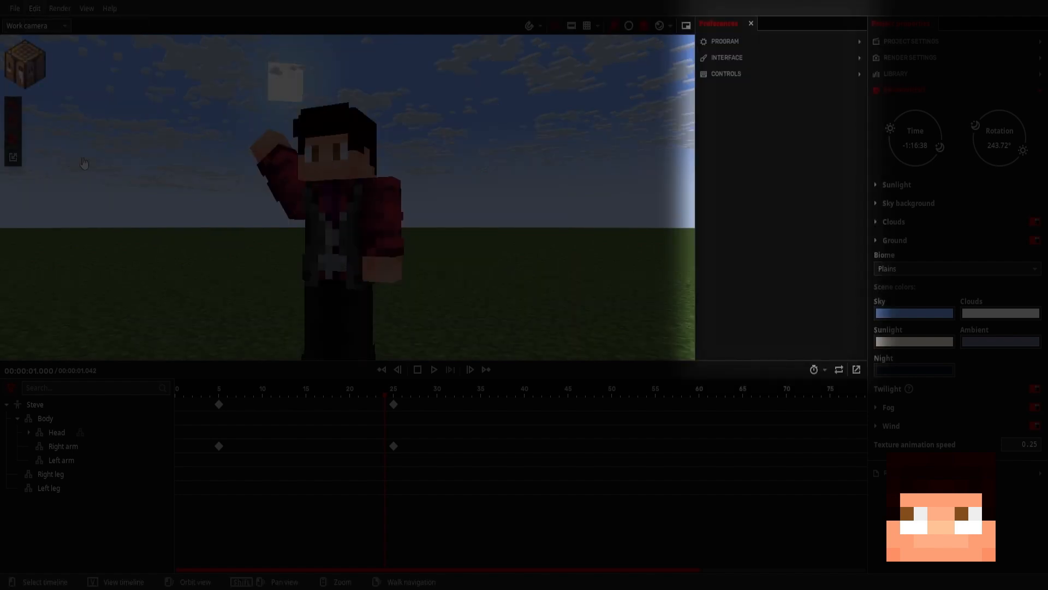
Examine the controls, interface and program sections of the preferences.
left_click(726, 74)
left_click(724, 74)
left_click(731, 57)
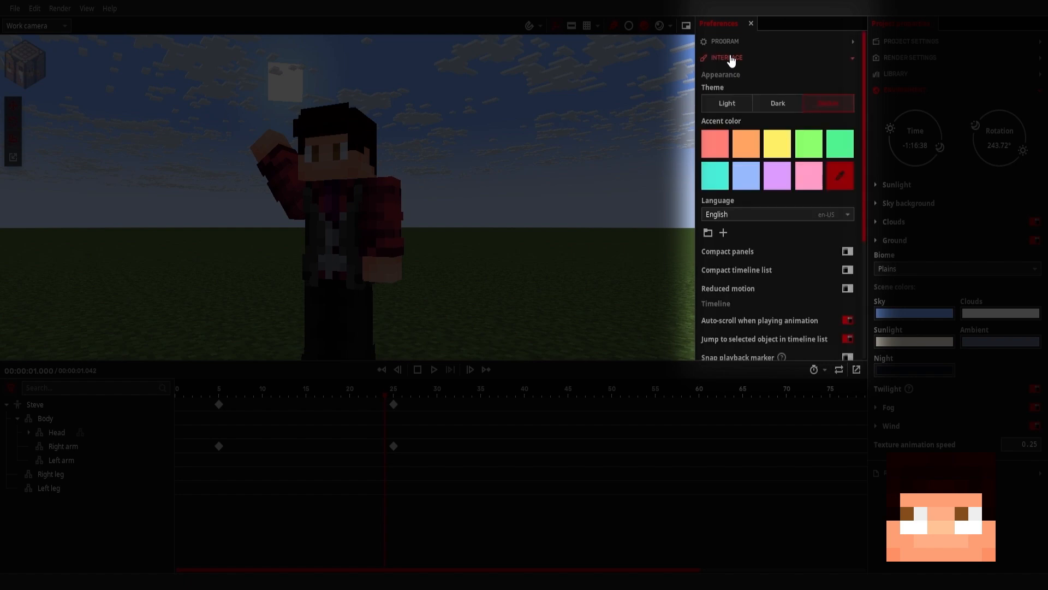
scroll(771, 179, "down", 4)
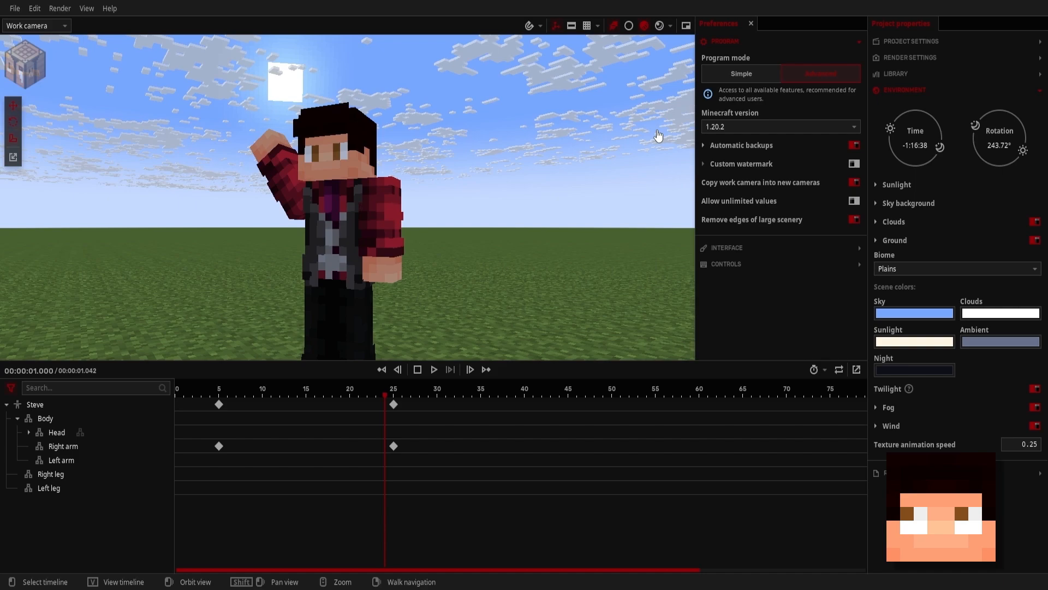
left_click(710, 41)
Review the image export settings and the image sizes offered there.
left_click(59, 8)
left_click(70, 24)
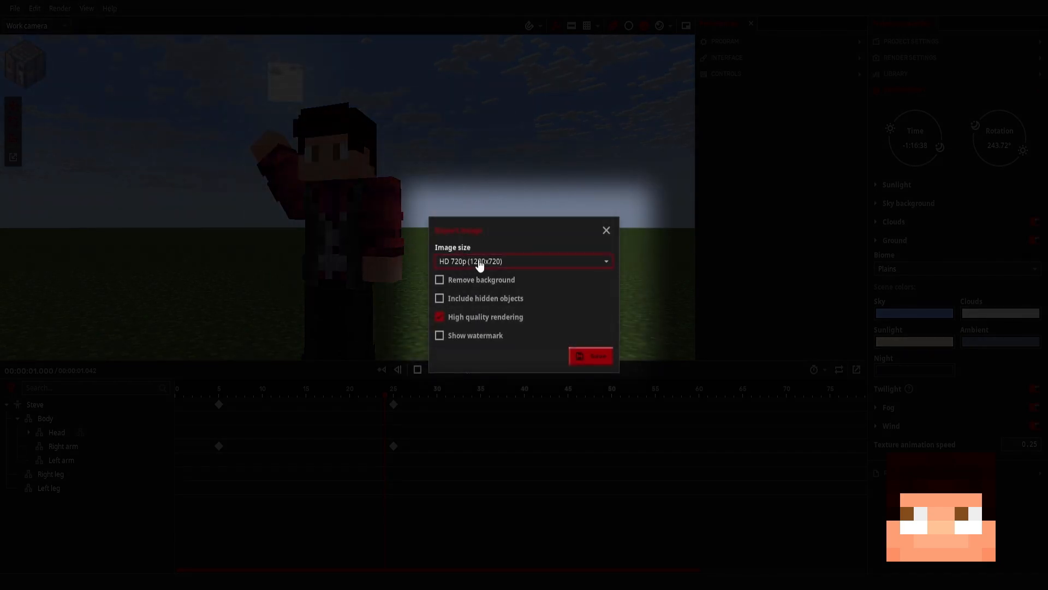
left_click(480, 262)
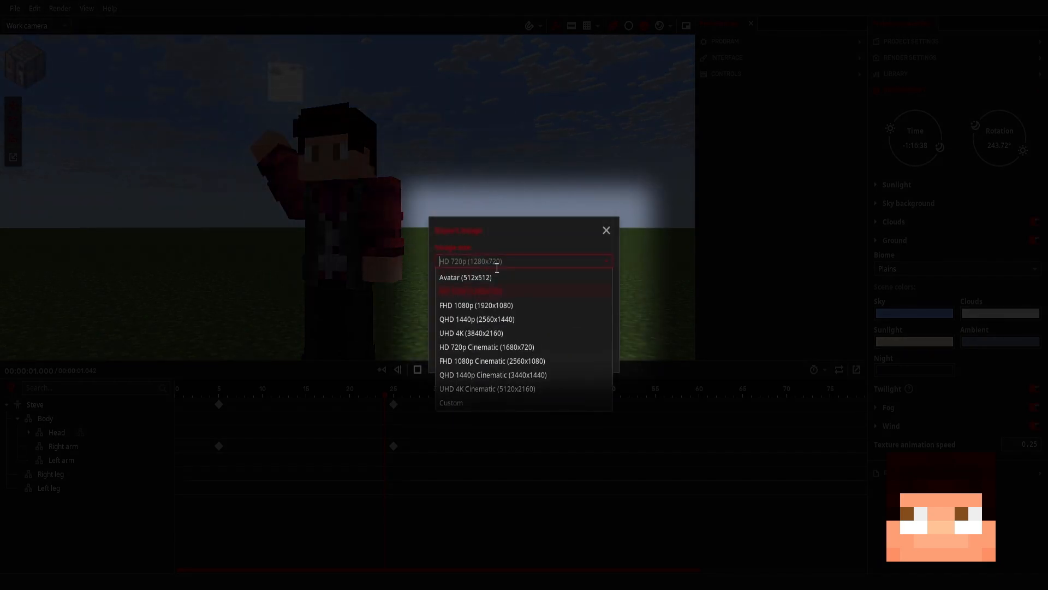
left_click(479, 412)
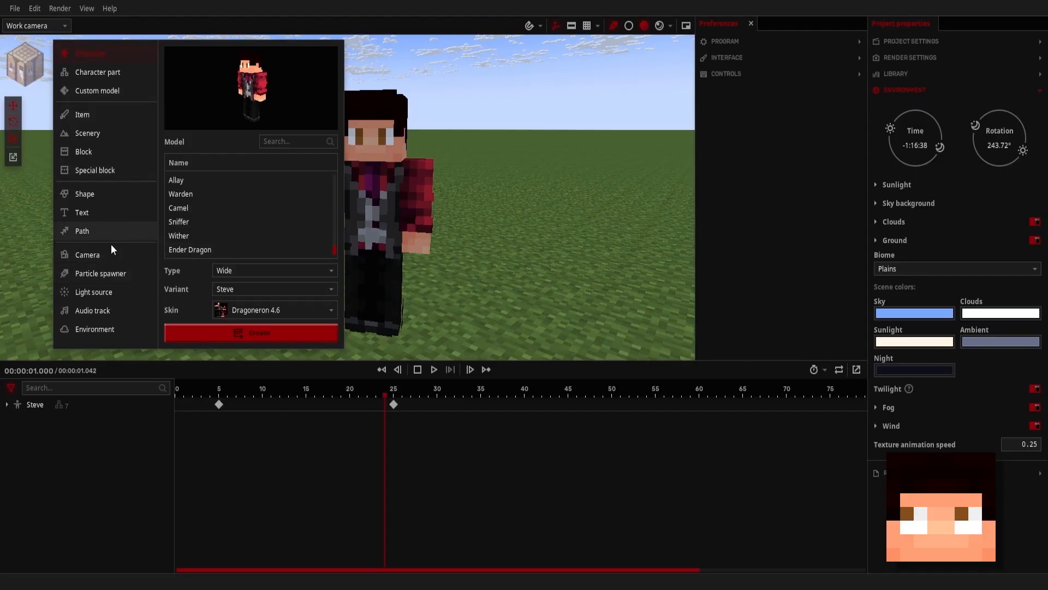
Create a camera facing Steve and show the active camera's picture in a secondary view.
left_click(109, 252)
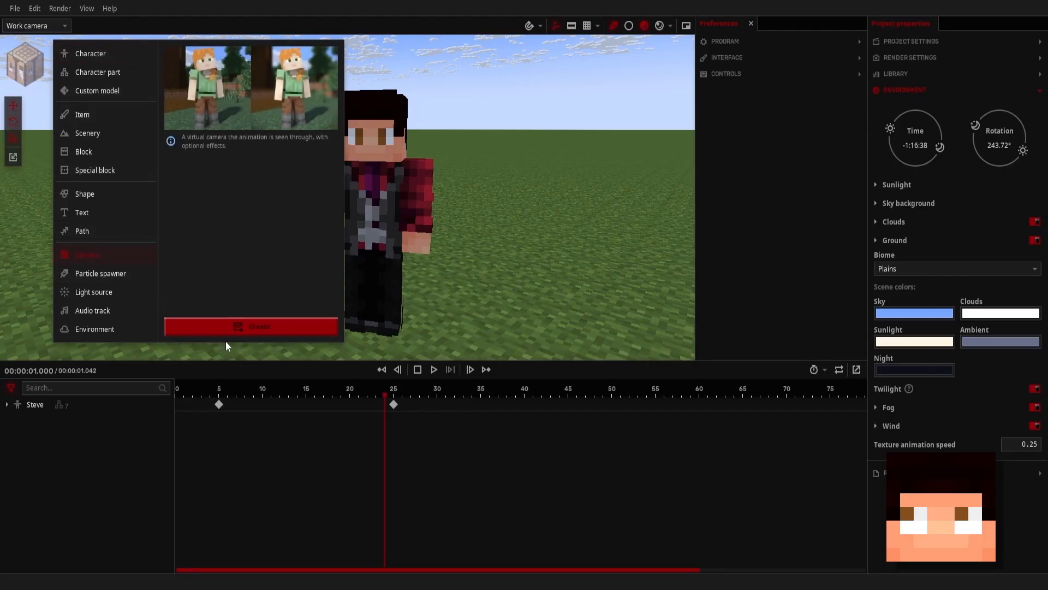
left_click(227, 333)
key("s")
mouse_move(224, 261)
right_mouse_down()
mouse_move(246, 259)
mouse_move(232, 259)
right_mouse_up()
right_click_drag(515, 264, 516, 264)
mouse_move(227, 200)
left_mouse_down()
mouse_move(288, 239)
mouse_move(227, 205)
left_mouse_up()
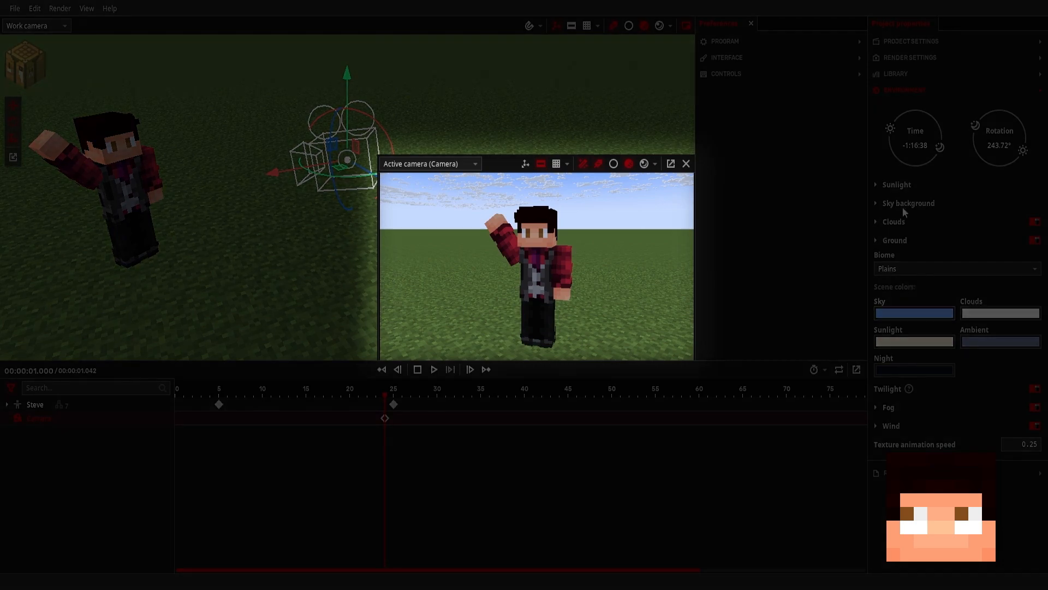
Preview the active camera view in rendered quality and set the time to -1:14:04 and the sky rotation to 307.23°.
left_click_drag(887, 132, 899, 116)
left_click(644, 164)
key("F5")
left_click_drag(1019, 159, 1026, 132)
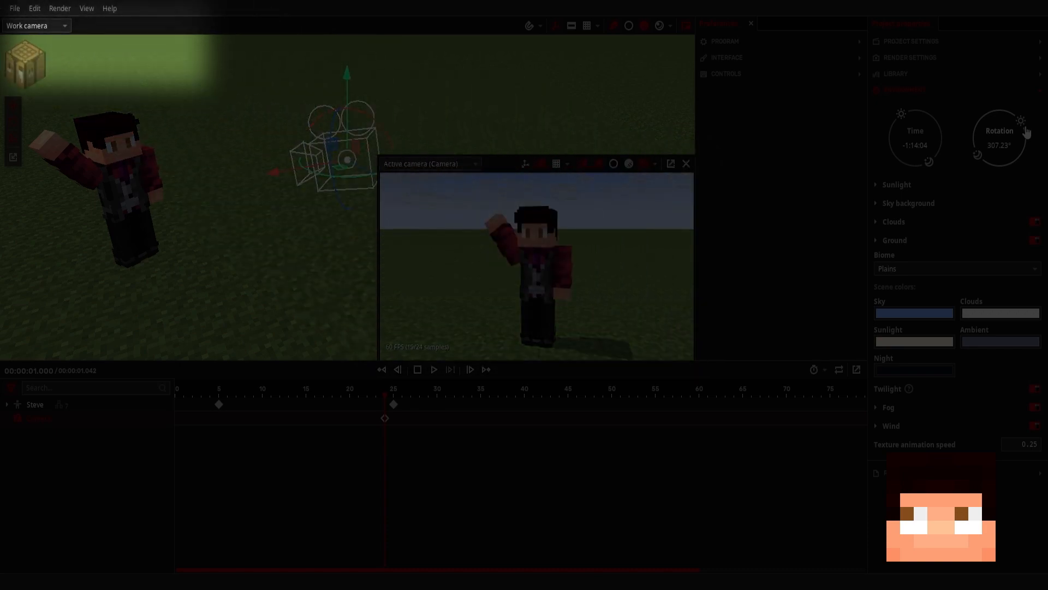
Review the animation export settings and close them without exporting.
left_click(60, 8)
left_click(90, 42)
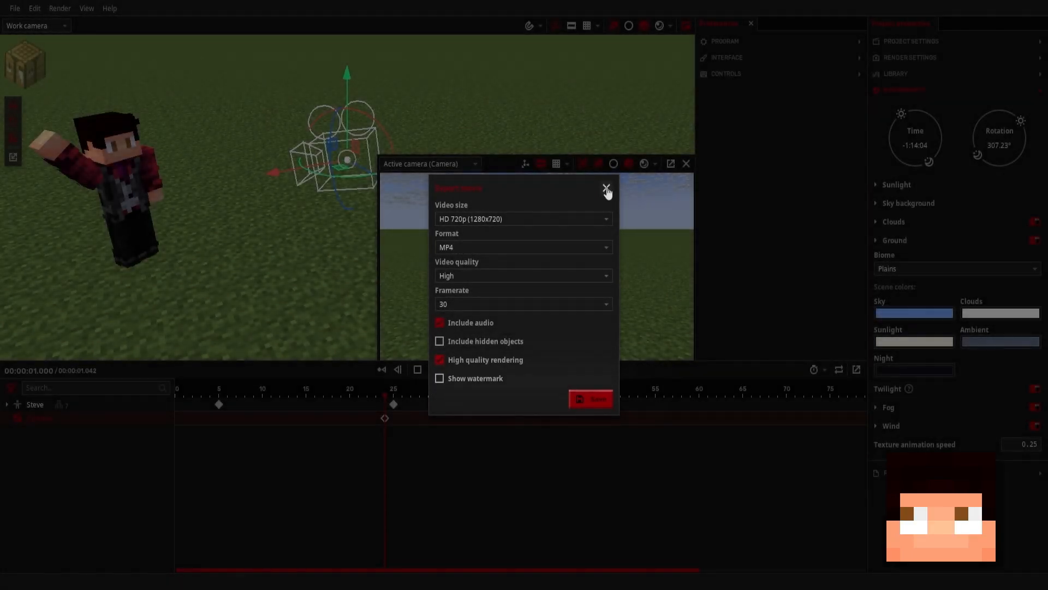
left_click(606, 187)
key("s")
right_click_drag(179, 115, 179, 115)
key("w")
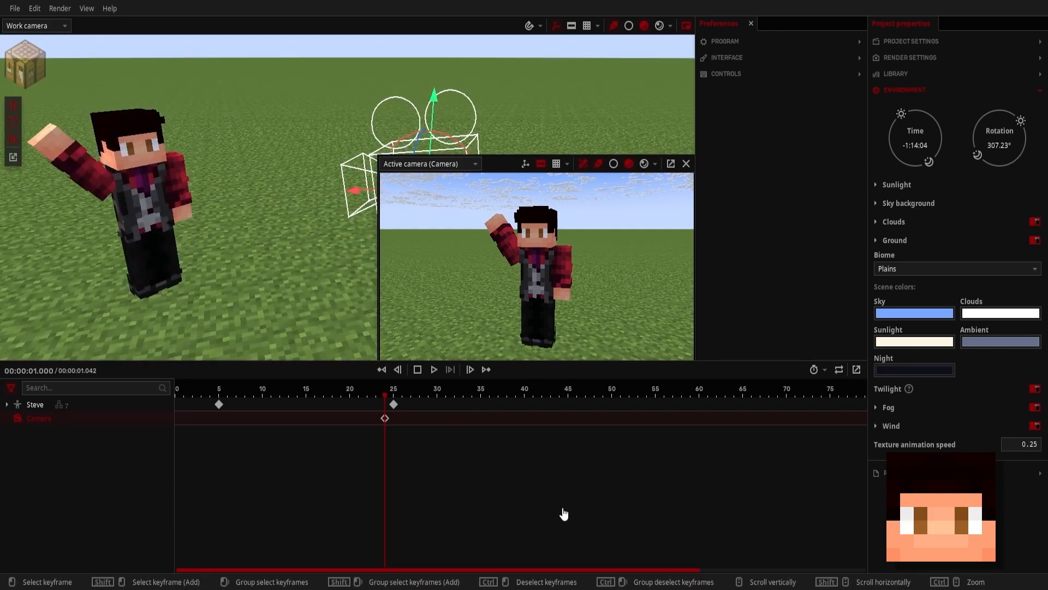